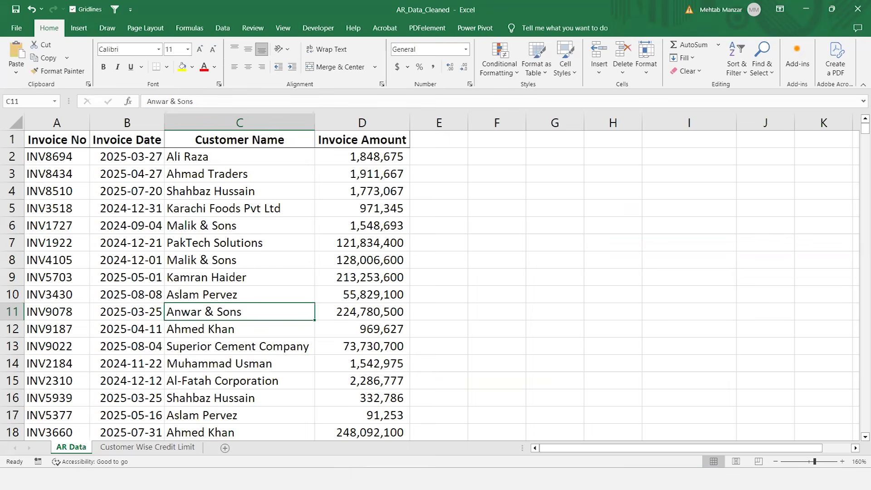
- Switch to the Accounts_Receivable_Analysis document in Word and read the Aging Analysis section at 140% zoom
key(alt+Tab)
click(375, 364)
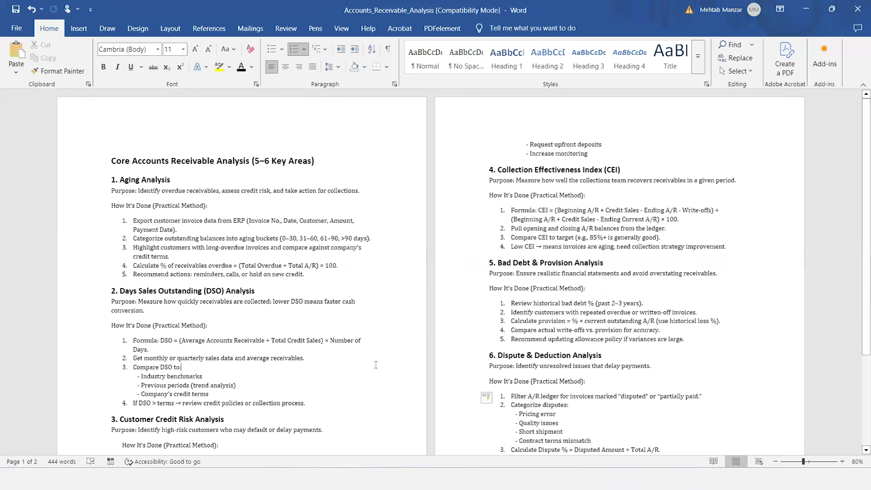
ctrl+scroll(375, 365, up, 1)
ctrl+scroll(376, 365, up, 5)
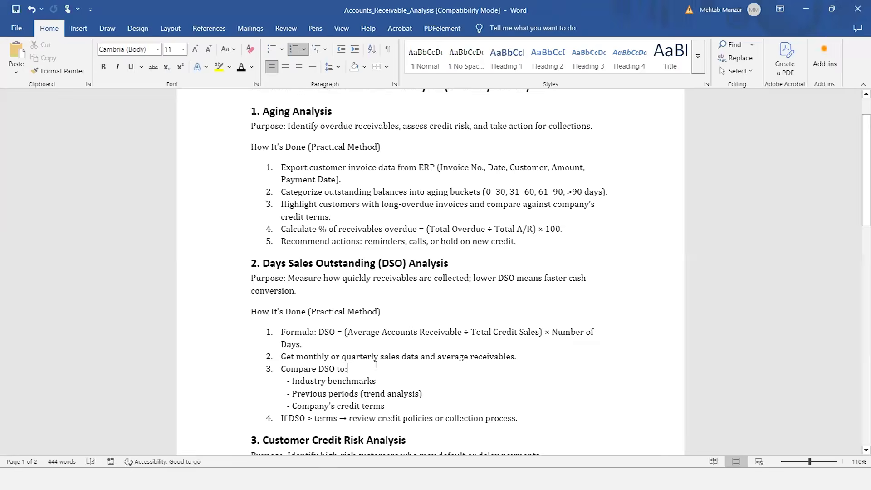
scroll(375, 365, up, 5)
scroll(412, 278, down, 1)
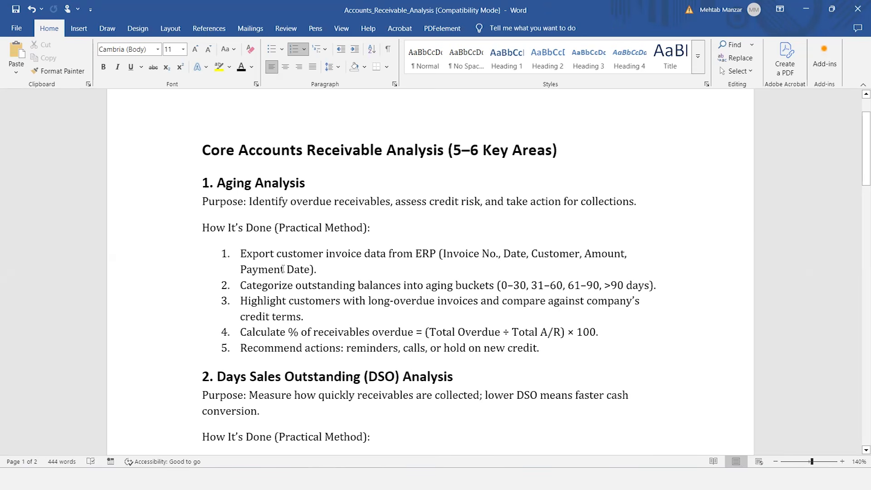
key(alt+Tab)
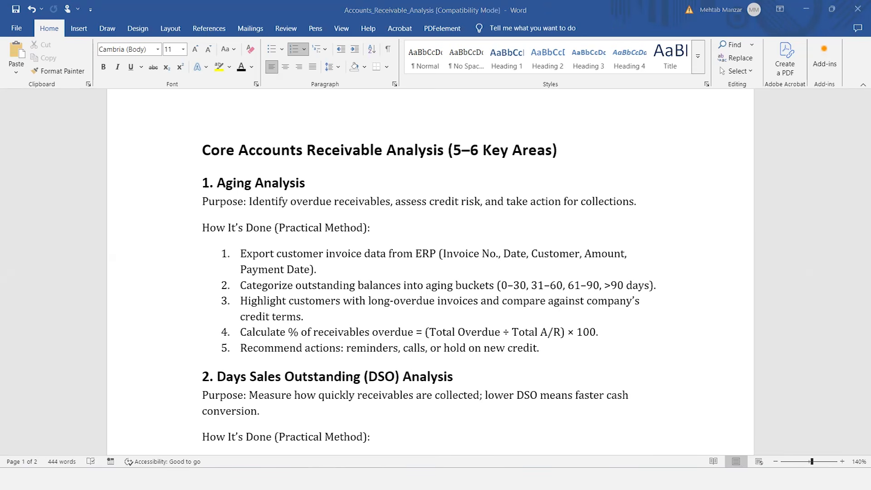
key(alt+Tab)
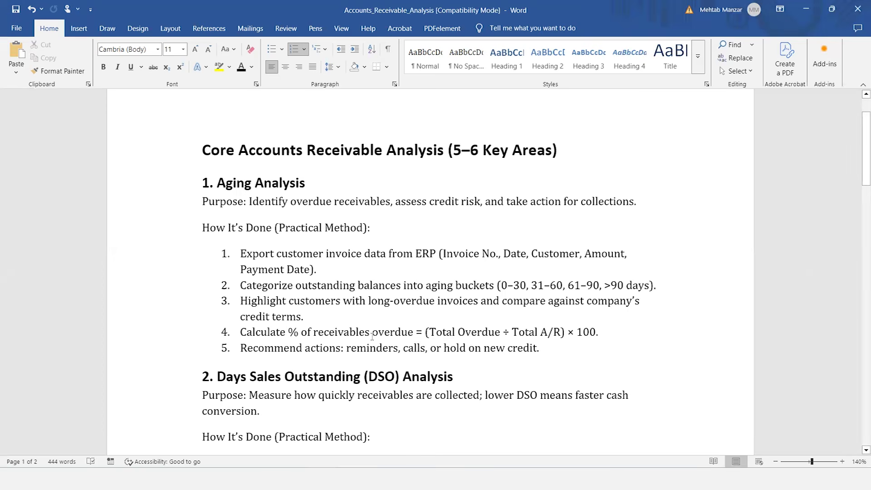
- Read the analysis methods from Days Sales Outstanding through Bad Debt & Provision and Dispute & Deduction Analysis
scroll(372, 336, down, 4)
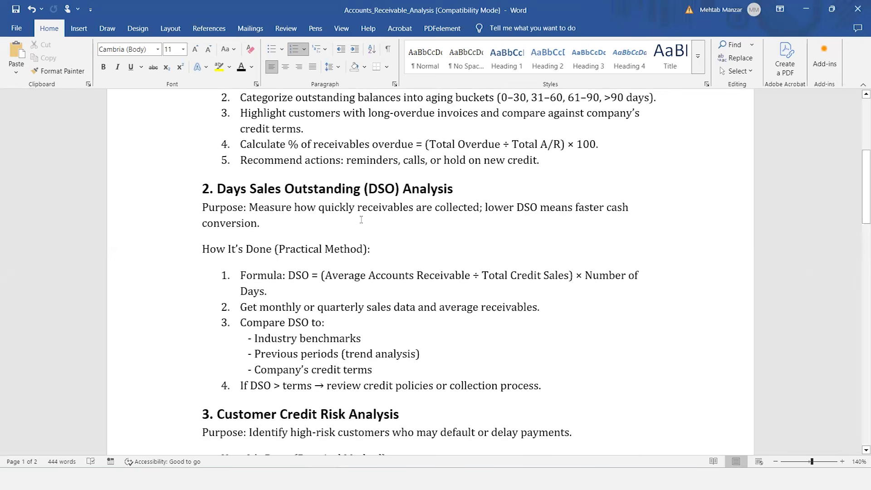
scroll(367, 202, down, 4)
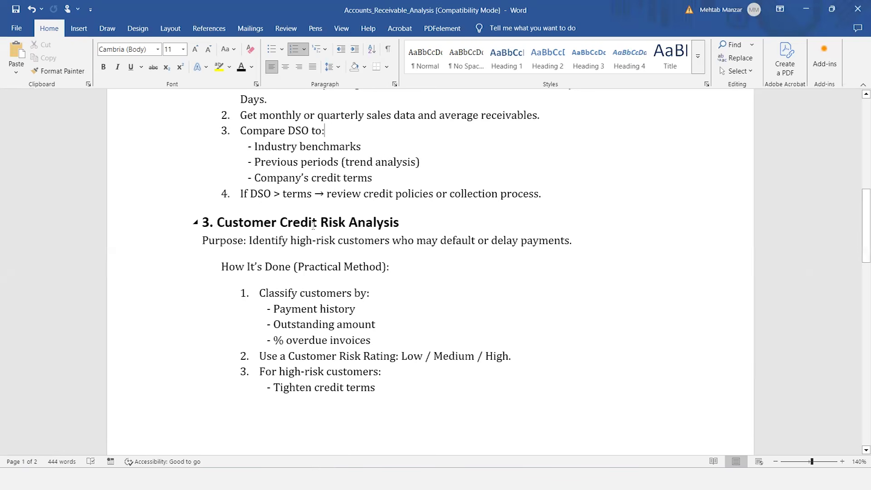
scroll(313, 226, down, 2)
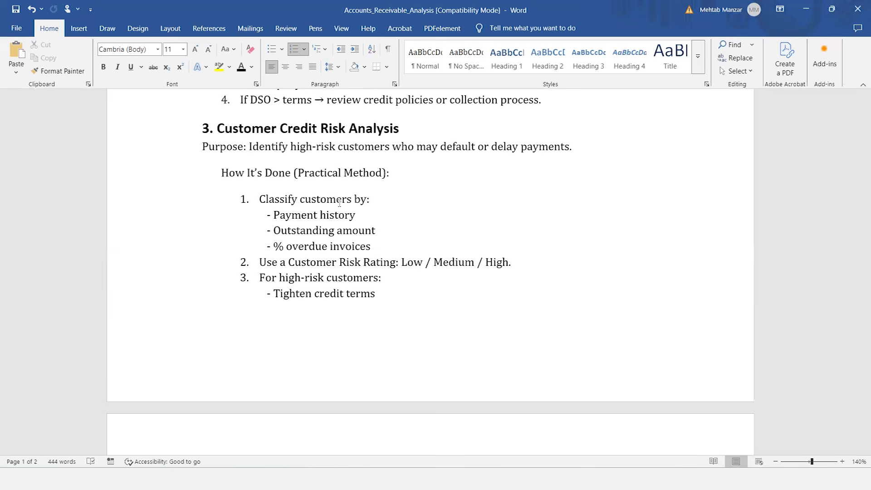
scroll(339, 203, down, 4)
scroll(339, 203, up, 2)
scroll(339, 203, up, 2)
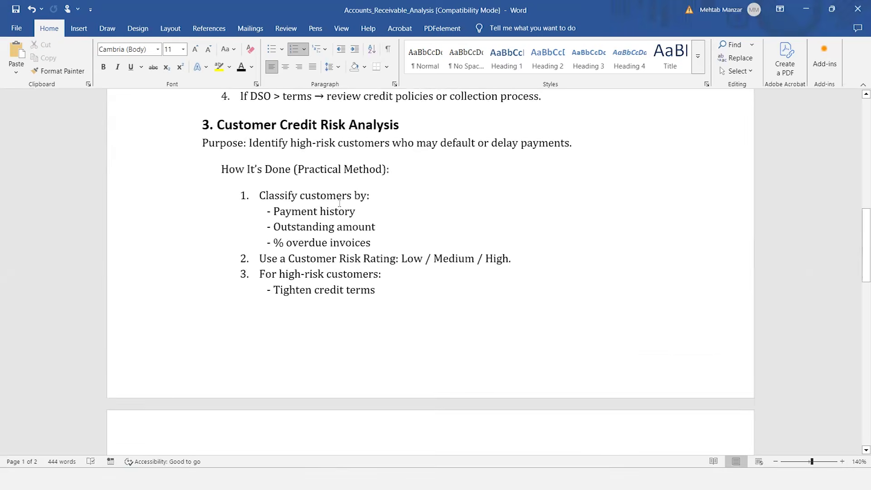
scroll(339, 203, down, 6)
scroll(339, 203, down, 2)
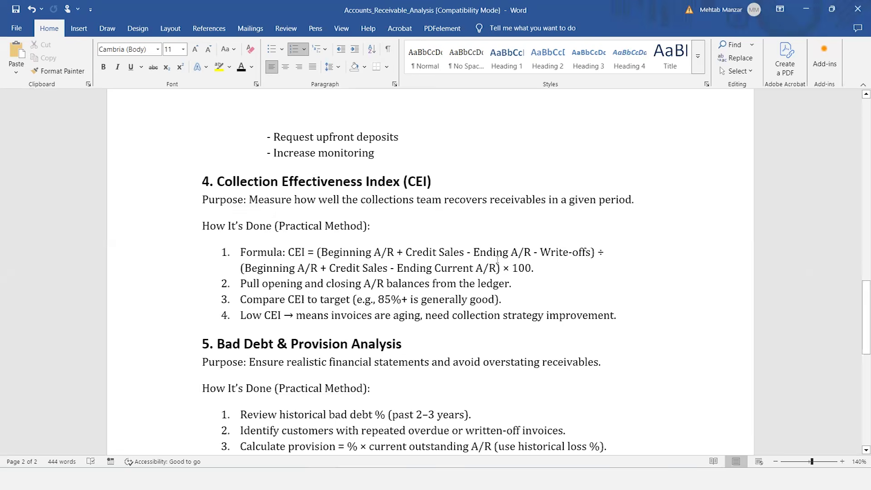
scroll(497, 259, down, 5)
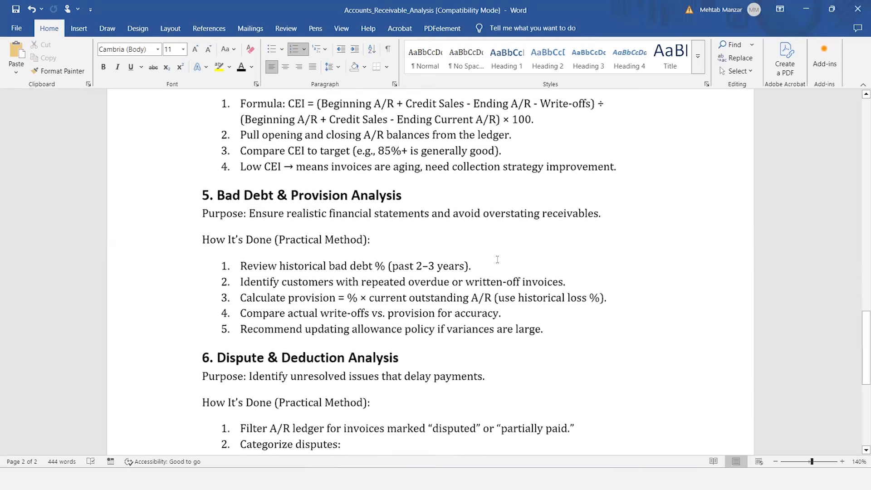
scroll(497, 259, down, 2)
scroll(497, 259, up, 1)
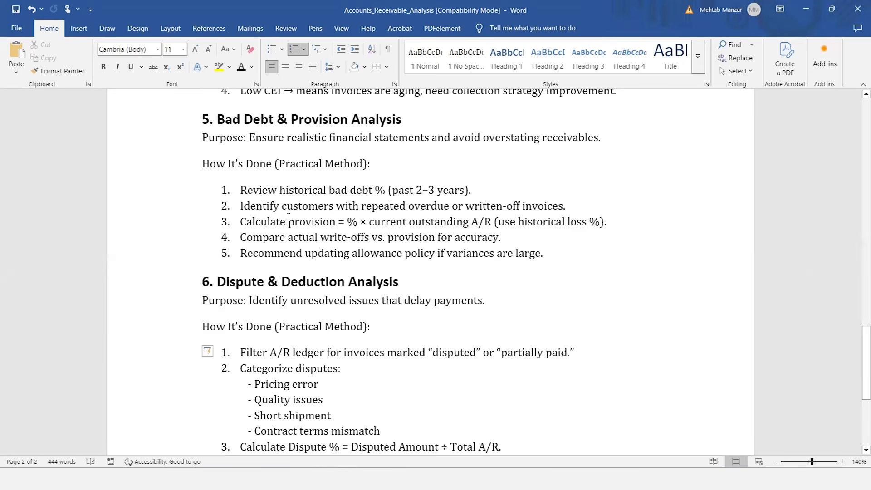
- Review all six key areas again, from Aging Analysis to the end of Dispute & Deduction Analysis and back
scroll(288, 217, up, 20)
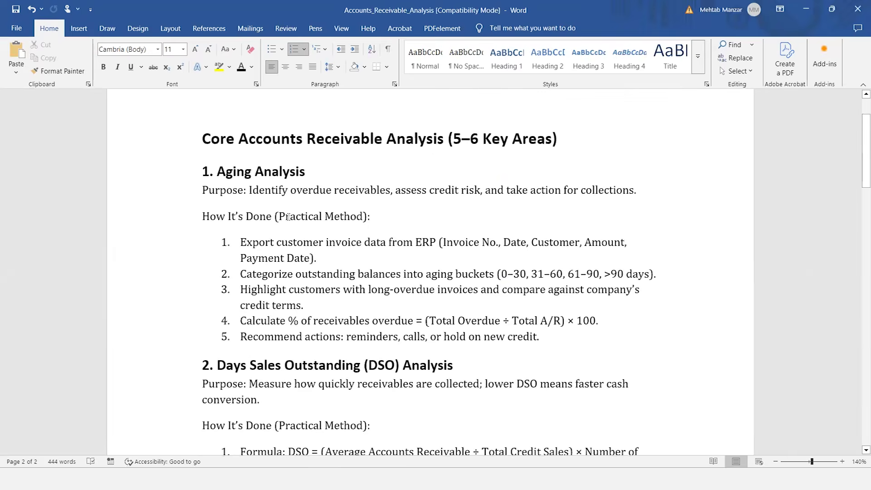
scroll(289, 217, down, 5)
scroll(289, 217, down, 15)
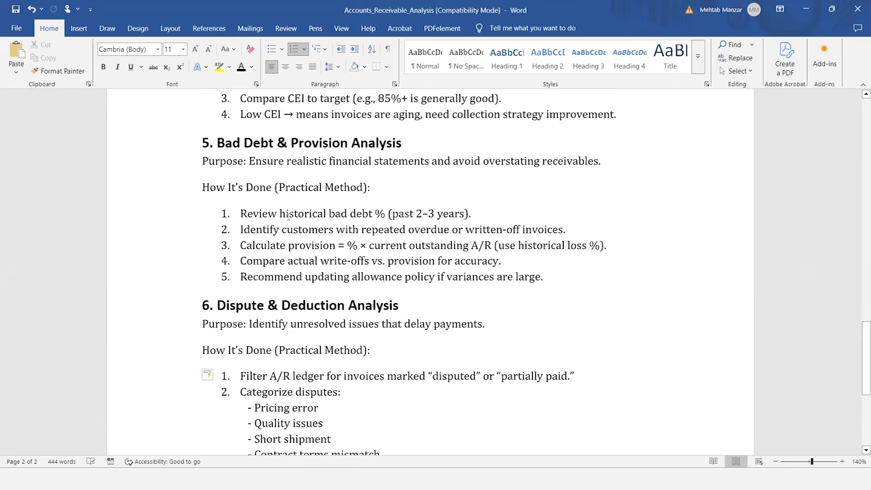
scroll(288, 217, down, 3)
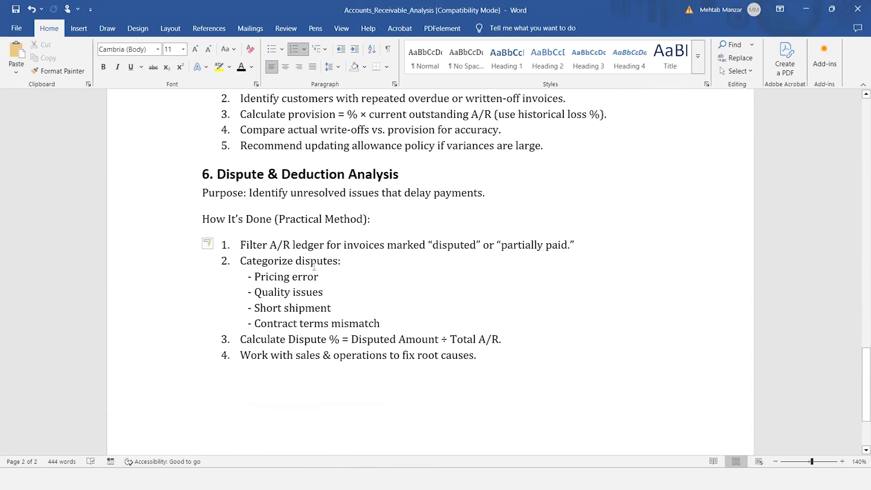
scroll(313, 267, down, 2)
scroll(314, 266, up, 4)
scroll(314, 267, up, 6)
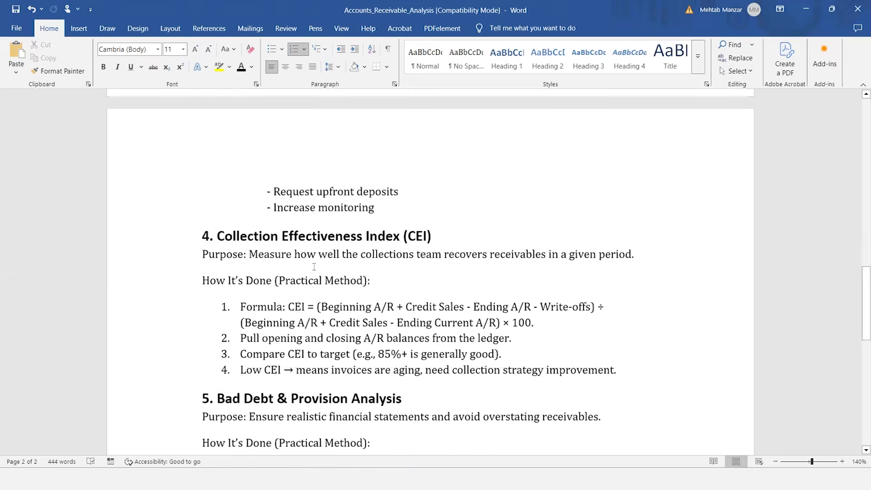
scroll(314, 267, up, 5)
scroll(314, 267, up, 10)
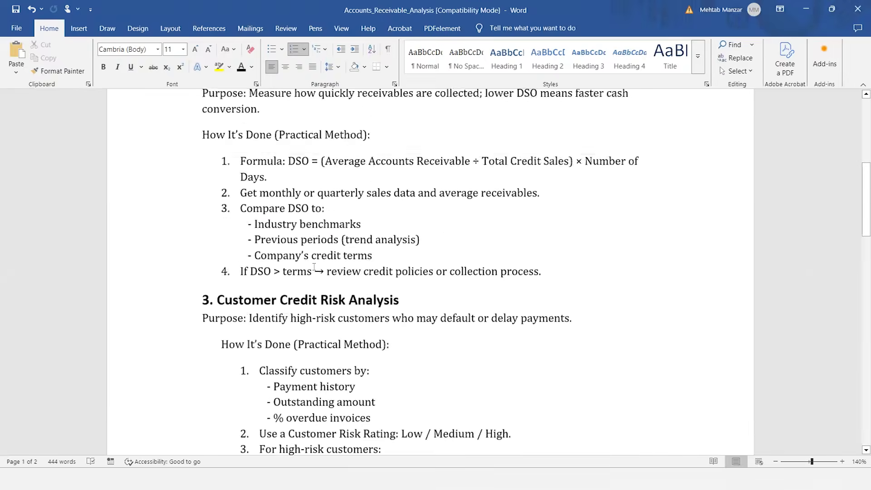
scroll(314, 267, down, 3)
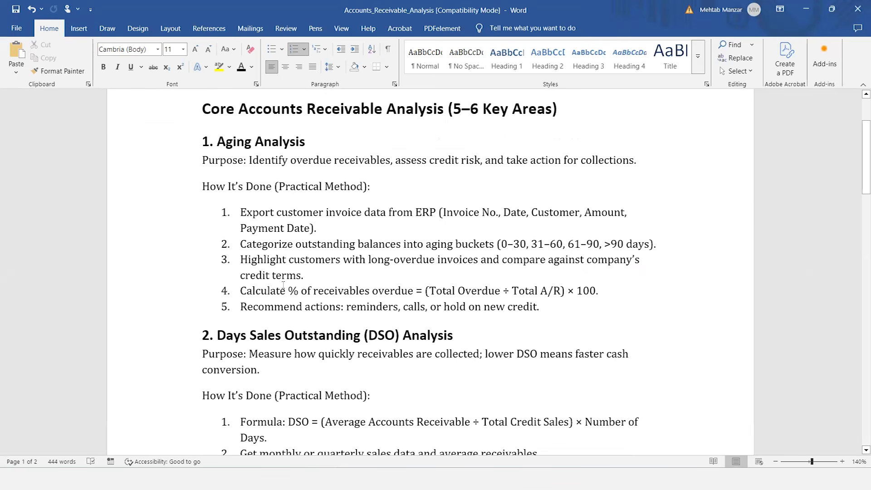
- Switch to the AR_Data_Cleaned workbook in Excel and examine the invoice number, date, customer name and amount headers
key(alt+Tab)
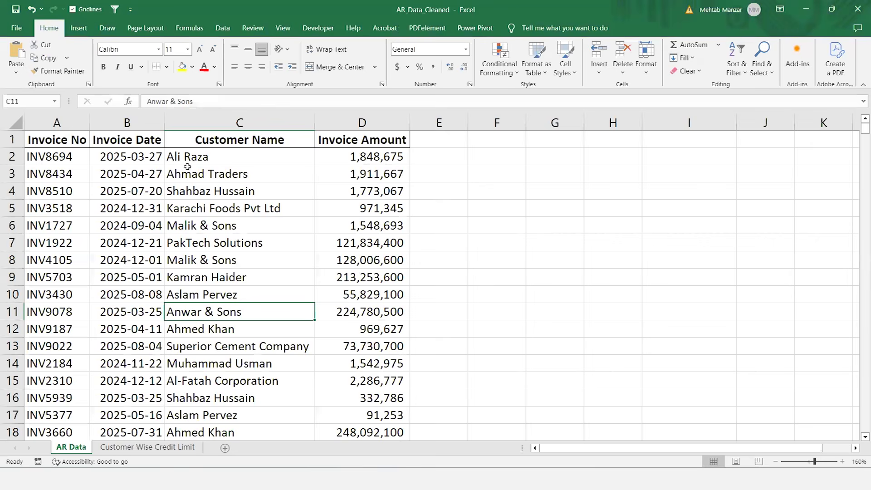
click(59, 173)
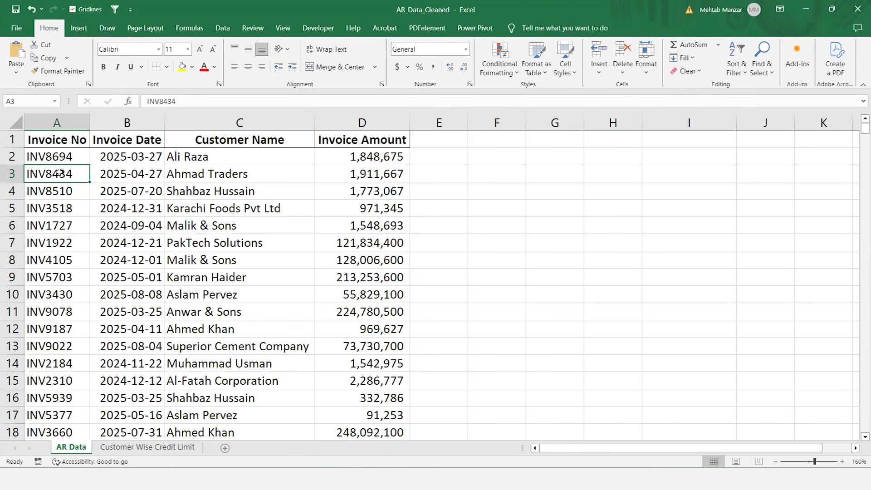
key(Up)
key(Up)
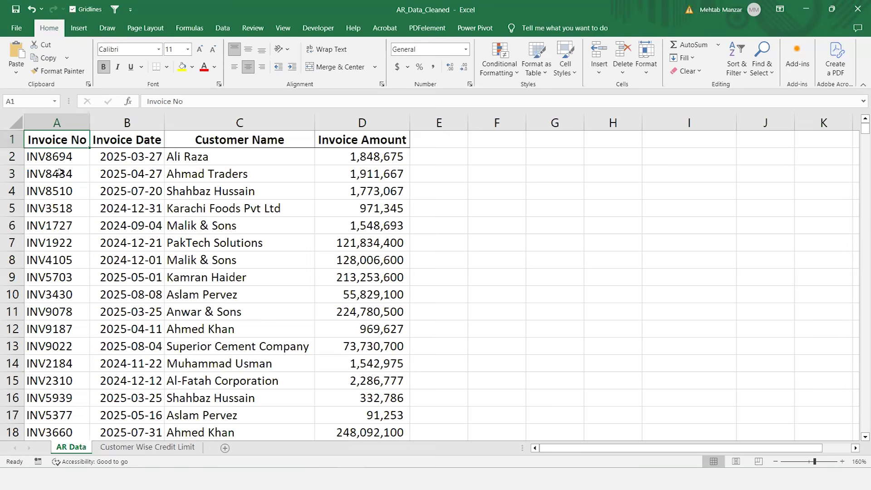
key(Right)
key(Right)
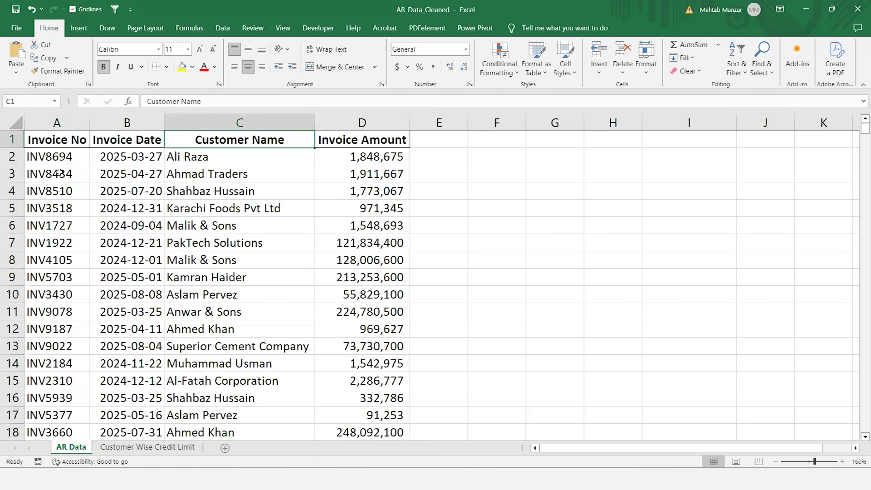
key(Right)
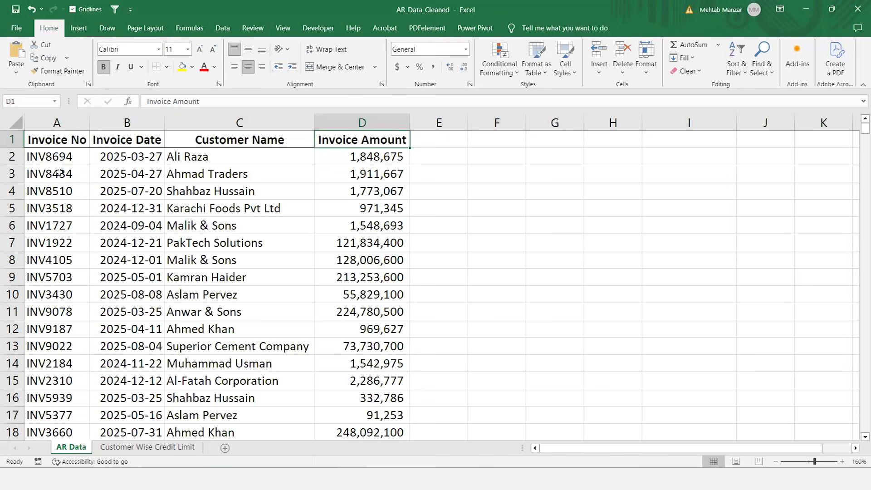
key(Left)
key(Left)
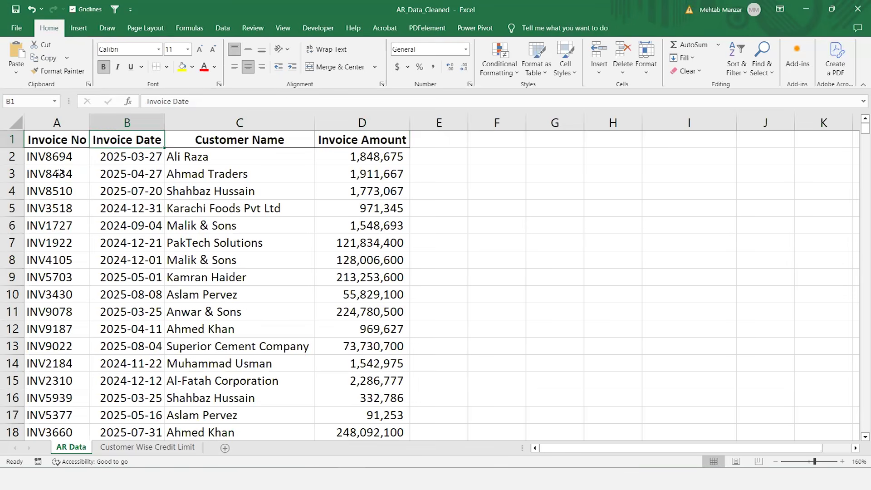
- Examine the full extent of the Customer Name entries below the header on the AR Data sheet
key(Down)
key(Right)
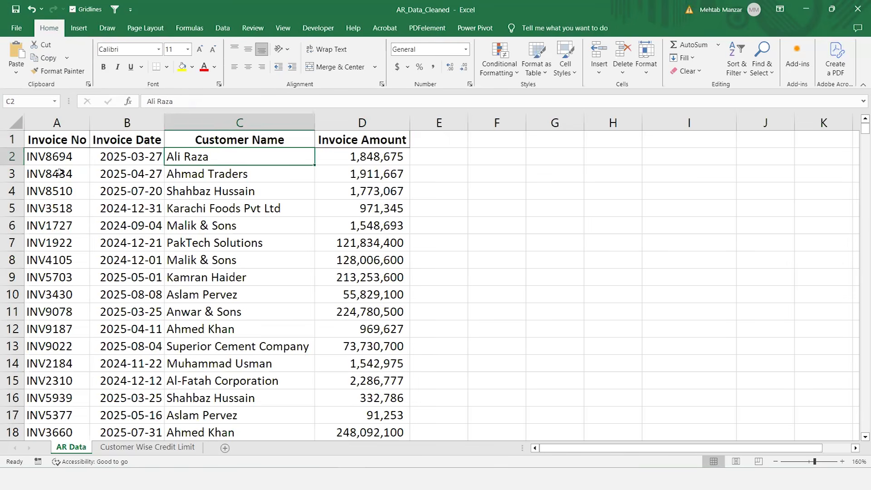
key(ctrl+shift+Down)
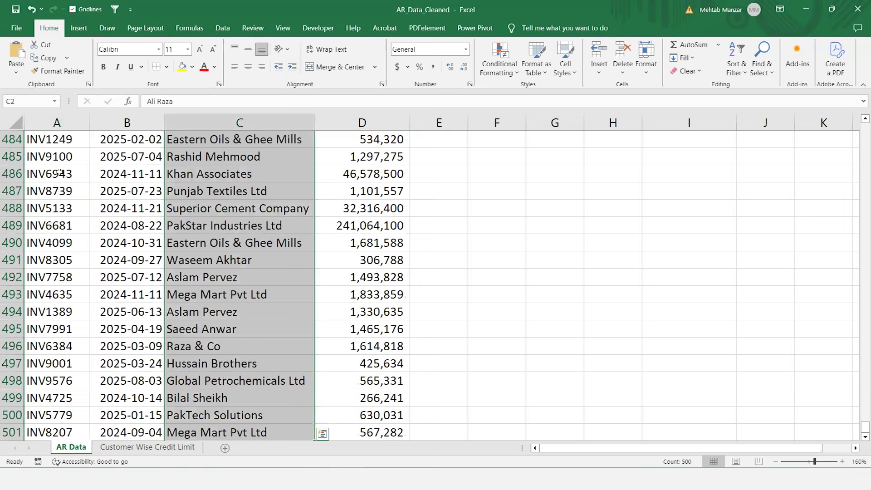
key(ctrl+Up)
key(Down)
key(Left)
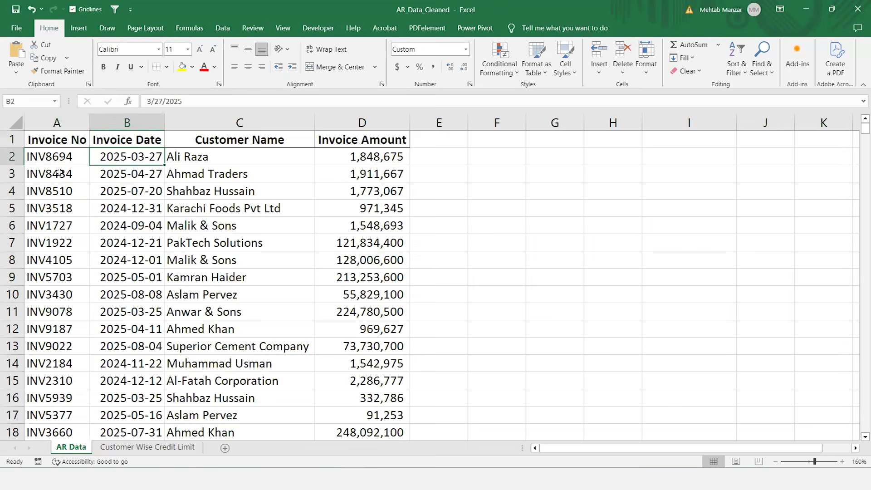
- Copy all customer names from C2:C501 and paste them into column F starting at F2
key(Right)
key(Down)
key(Up)
key(ctrl+shift+Down)
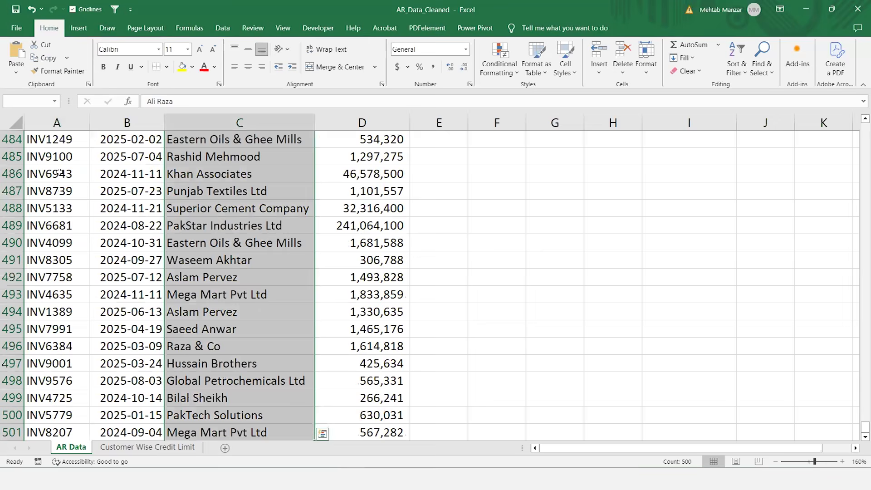
key(ctrl+c)
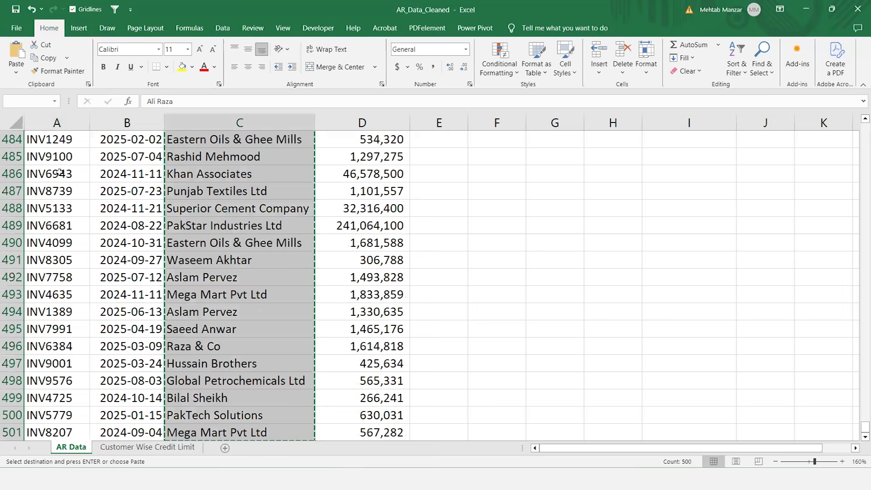
key(ctrl+Up)
key(Down)
key(Right)
key(Right)
key(Right)
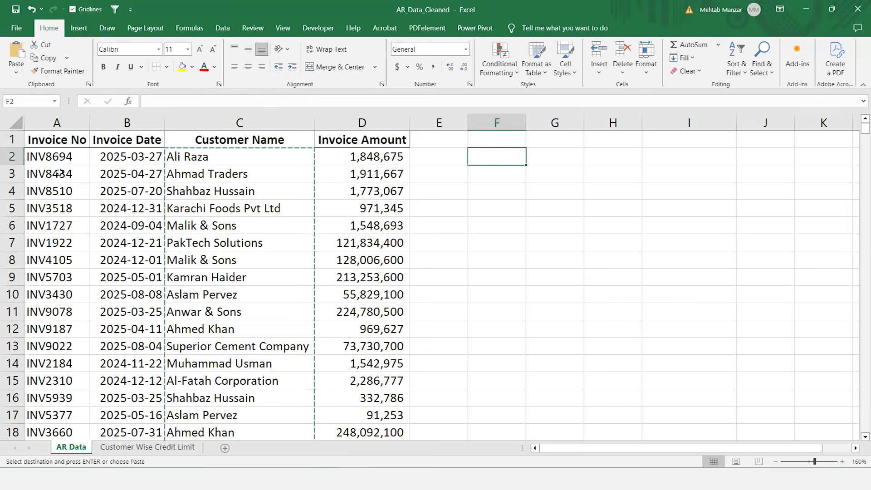
key(ctrl+v)
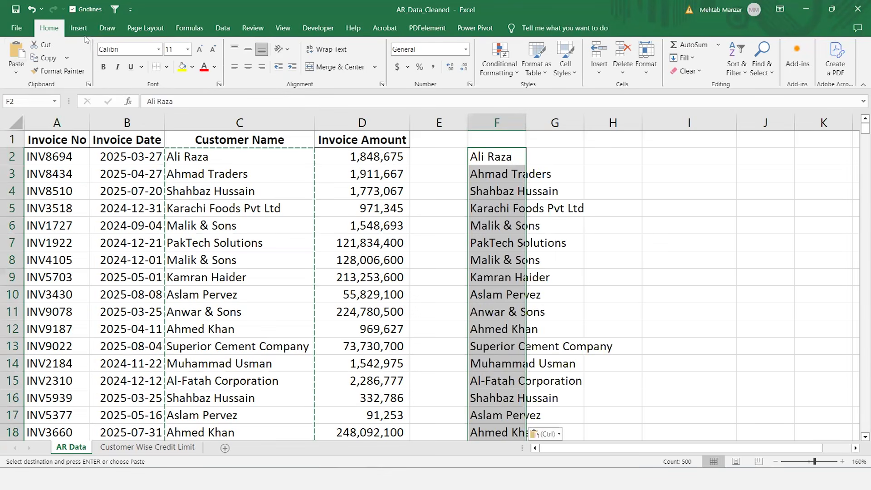
- Remove duplicate values from the pasted customer list in column F, treating it as data without headers
key(alt+a)
key(m)
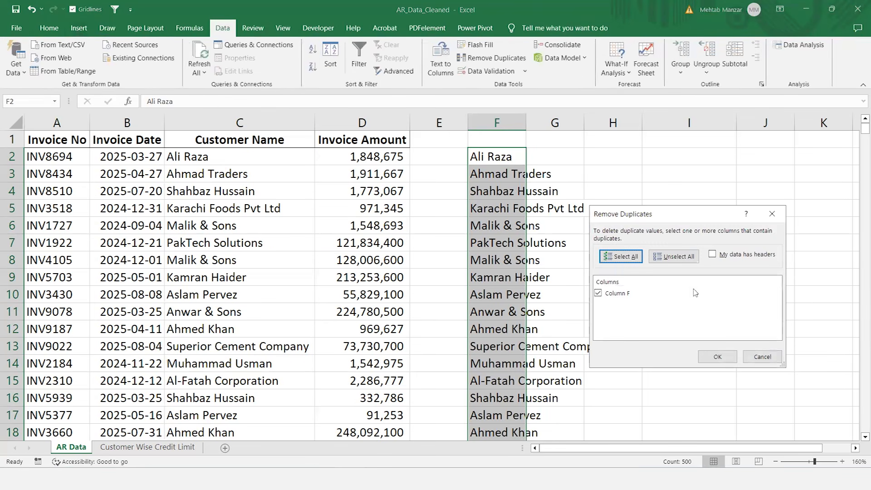
click(715, 358)
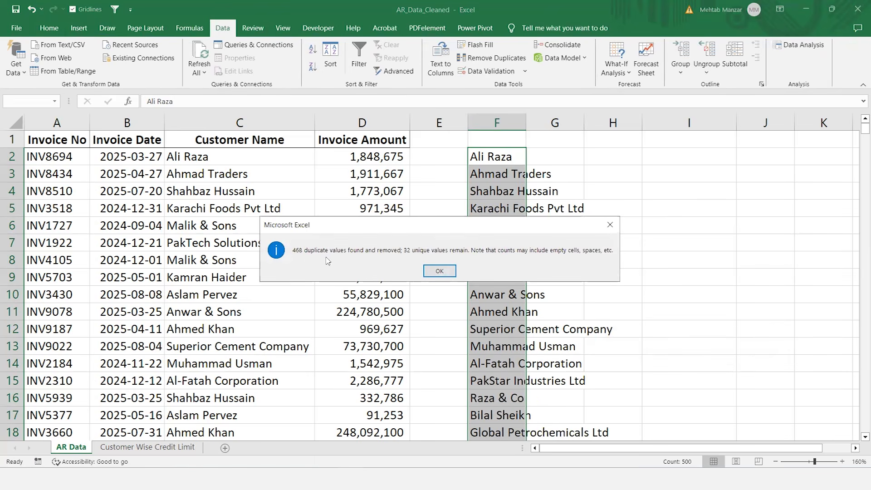
click(438, 269)
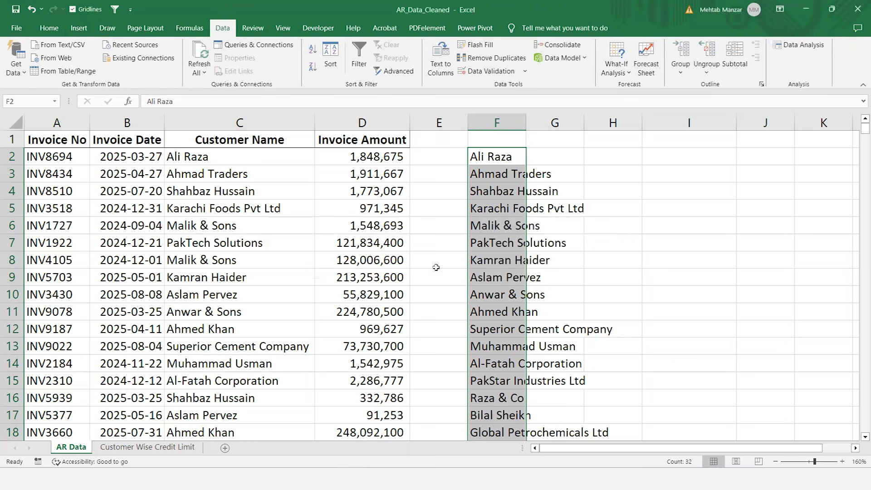
click(508, 156)
key(Down)
key(Up)
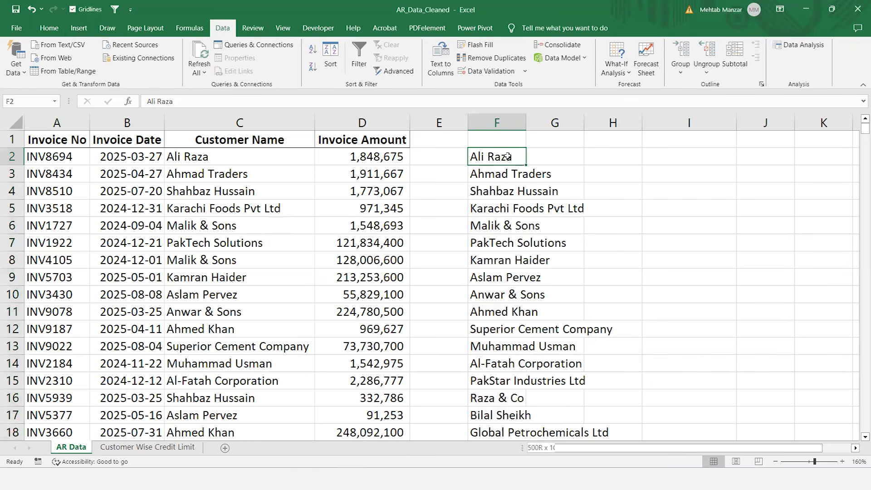
- Review the de-duplicated customer list in column F and AutoFit the column width to its entries
key(ctrl+shift+Down)
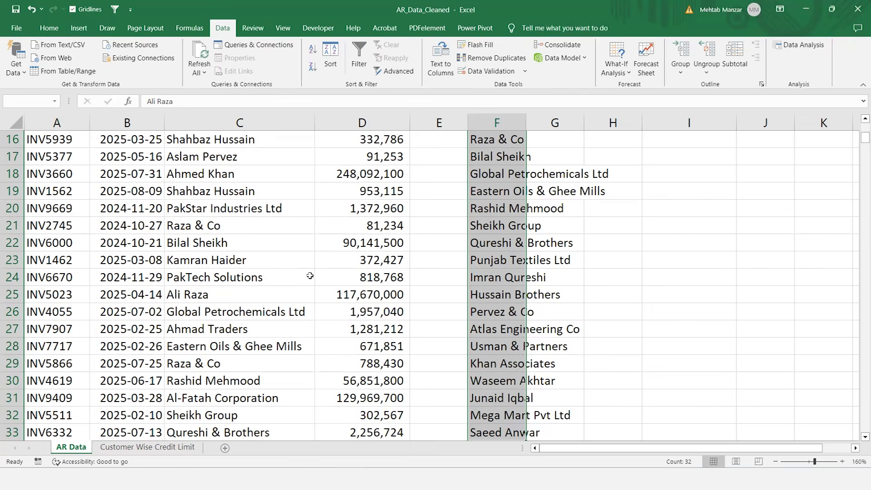
key(ctrl+Up)
key(Down)
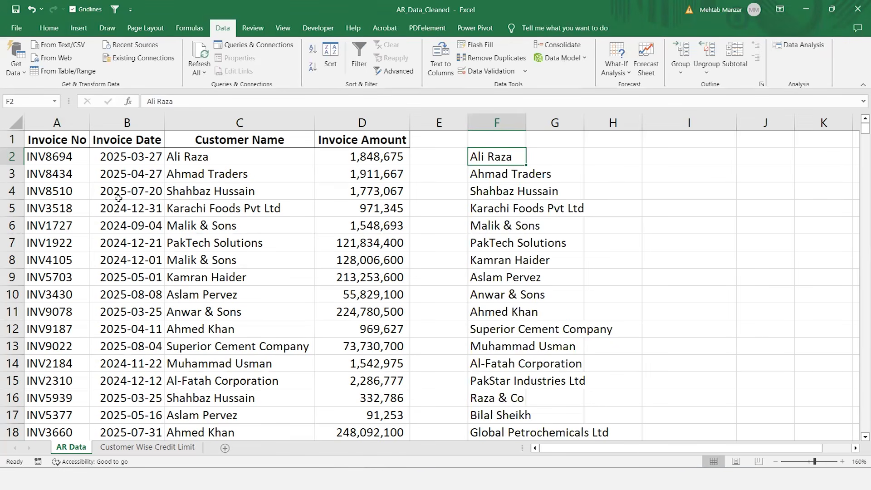
click(370, 195)
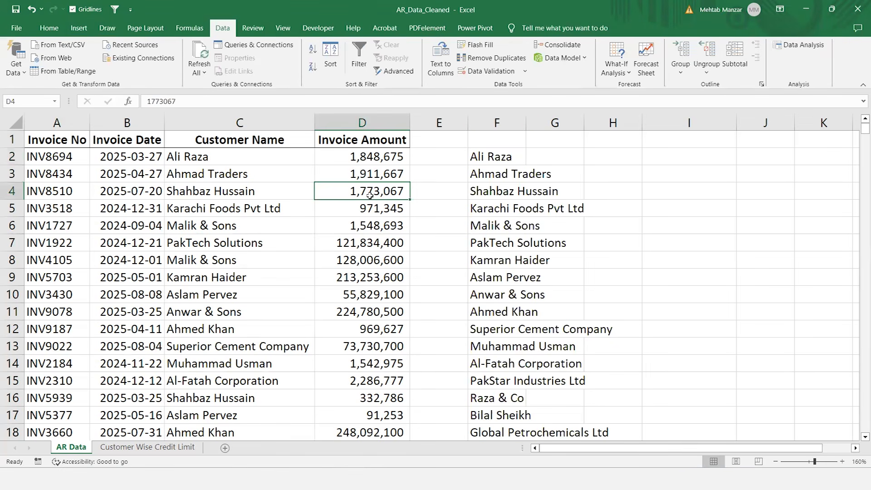
click(567, 150)
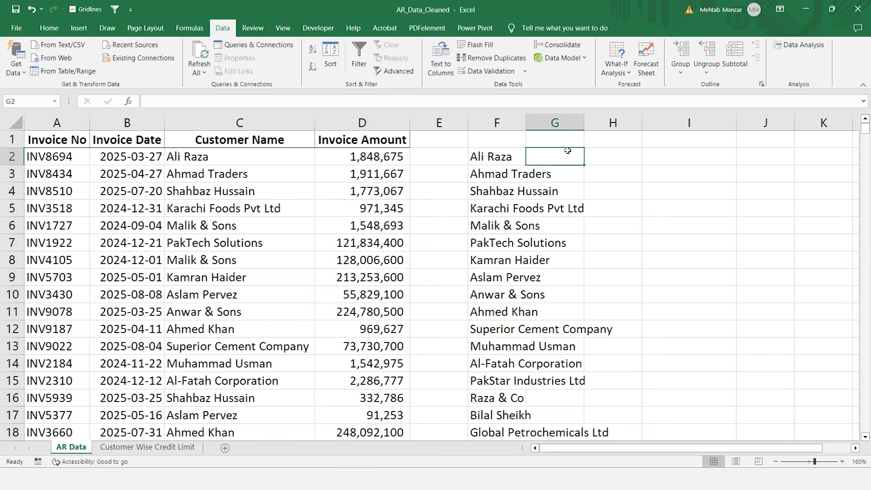
key(Left)
key(ctrl+shift+Down)
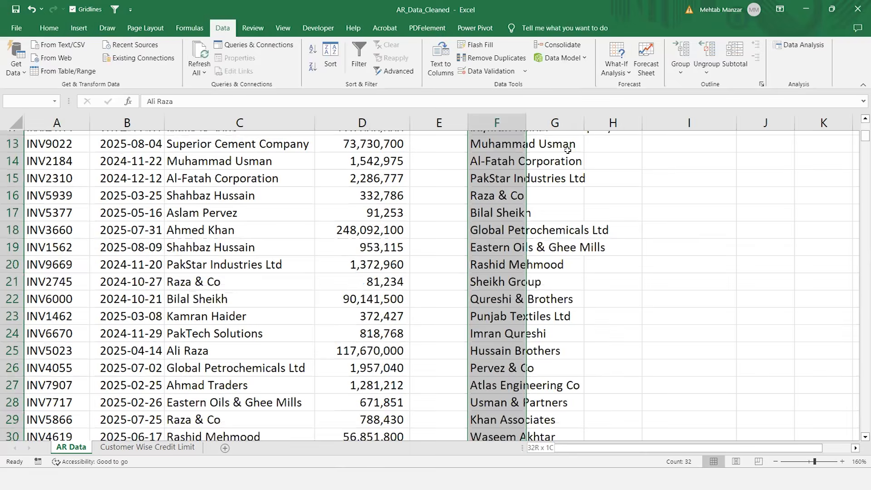
scroll(567, 150, down, 1)
key(alt+h)
key(o)
key(i)
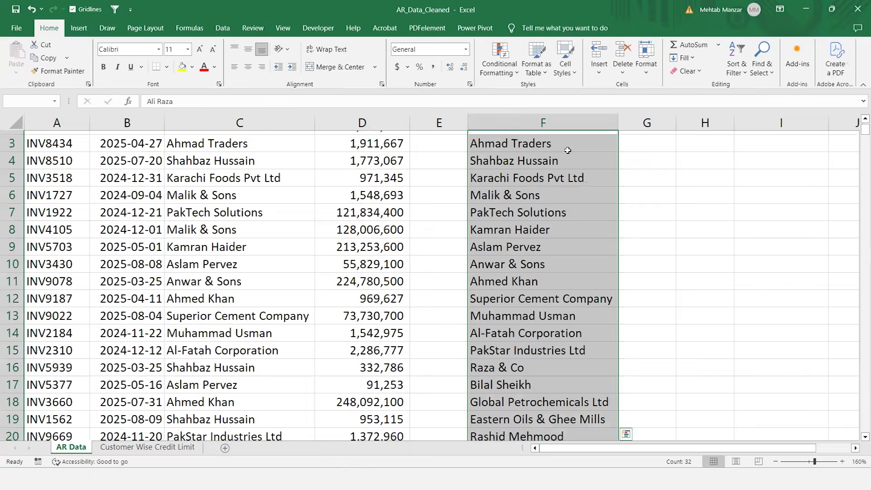
key(Right)
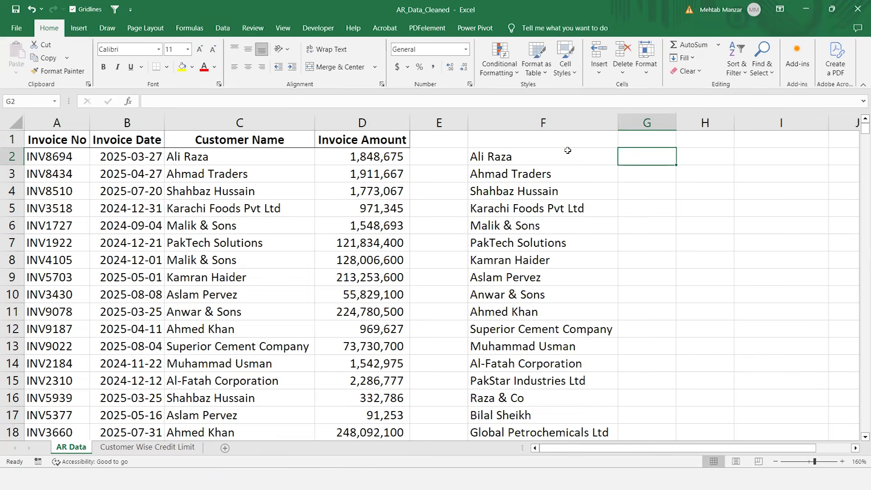
- Enter the sample credit terms 15 and 30 in G2 and G3 beside the customer list, and clear both cells
key(Left)
key(Left)
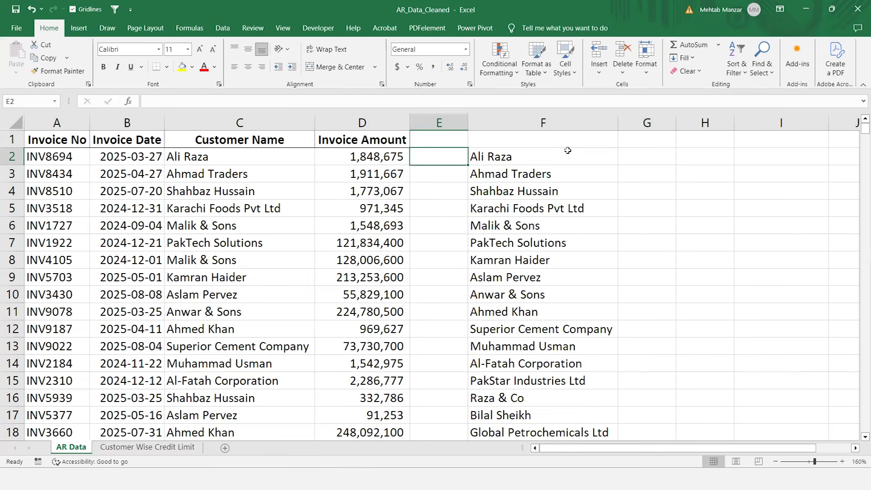
key(Left)
key(Left)
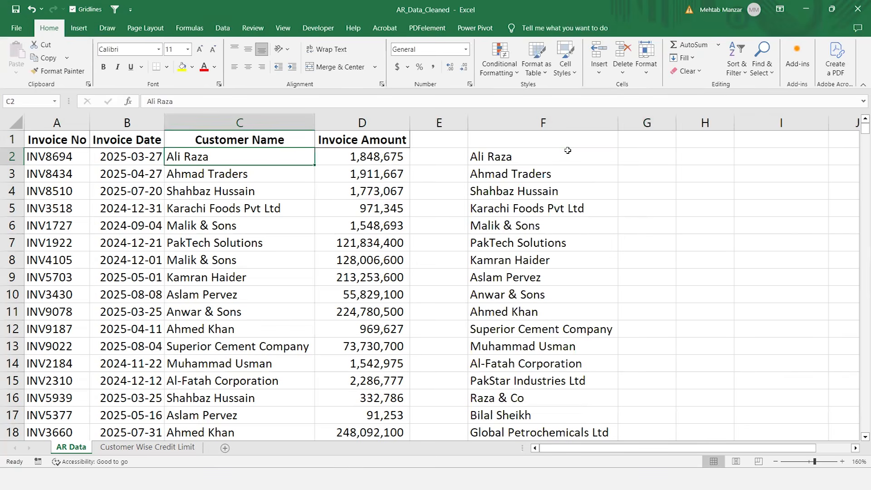
key(Right)
key(Right)
key(Right)
key(Right)
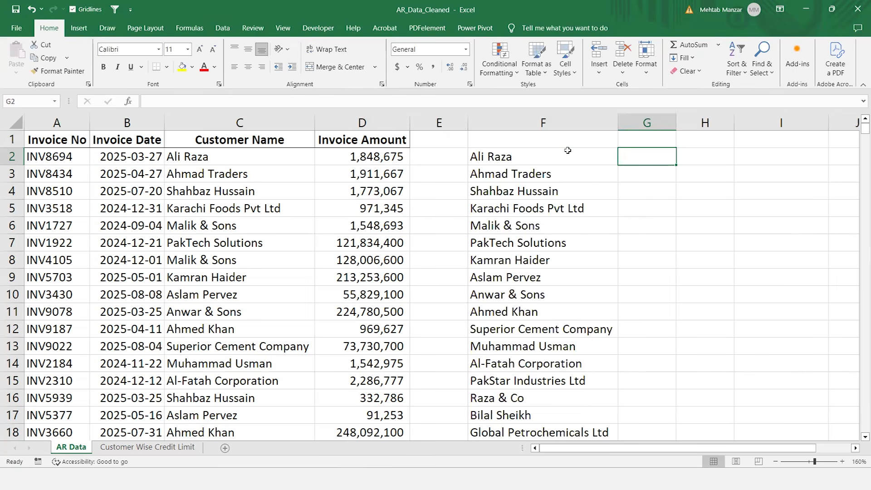
text(15)
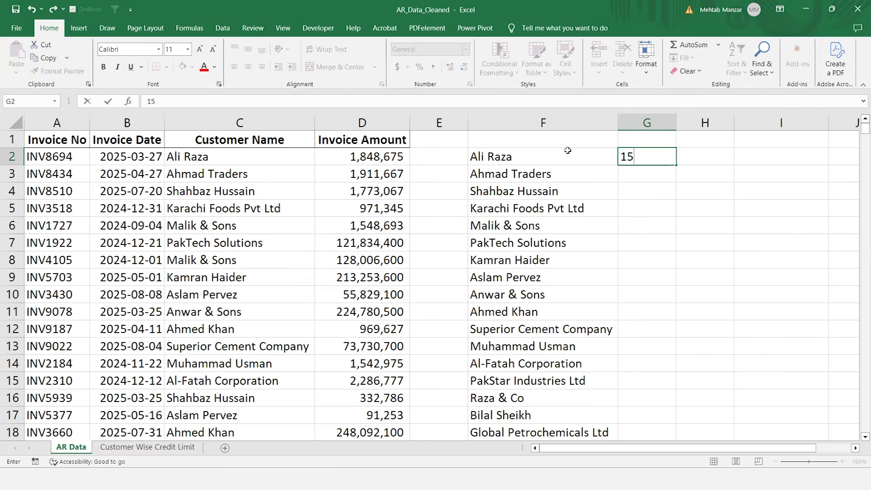
key(Return)
text(30)
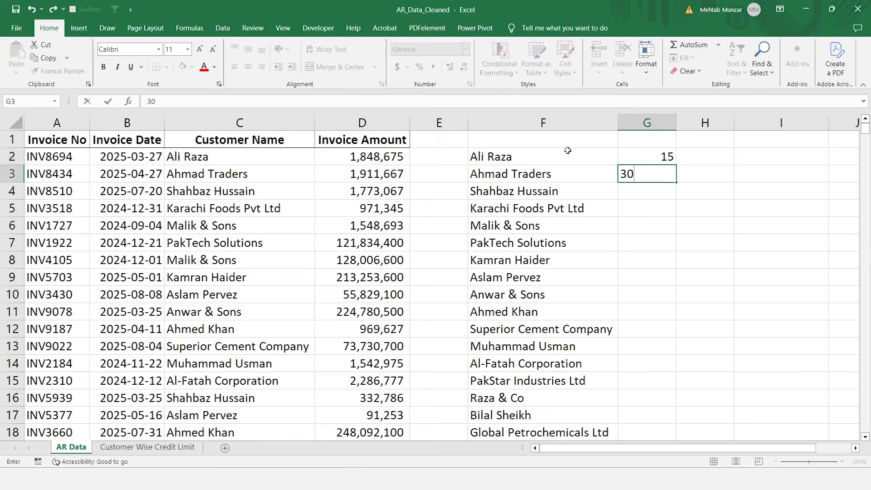
key(Return)
key(Up)
key(Up)
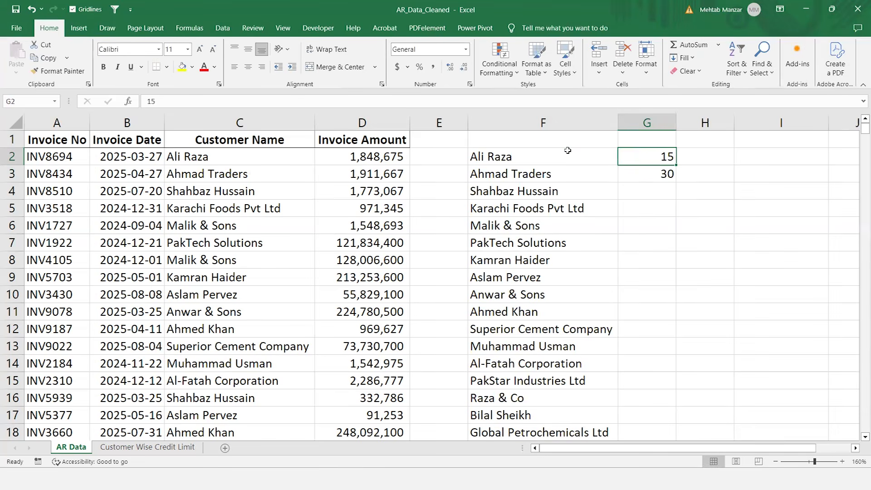
key(shift+Down)
key(Delete)
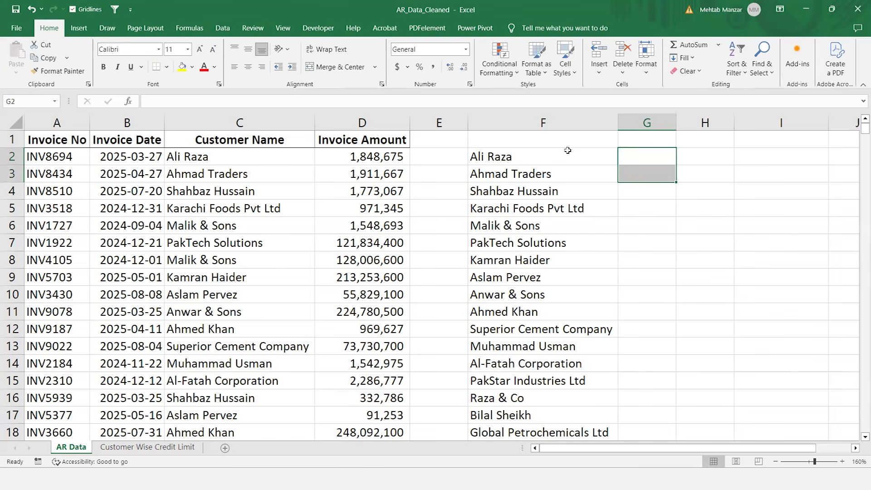
- Delete the whole customer list from column F, starting at F2
key(Left)
key(ctrl+shift+Down)
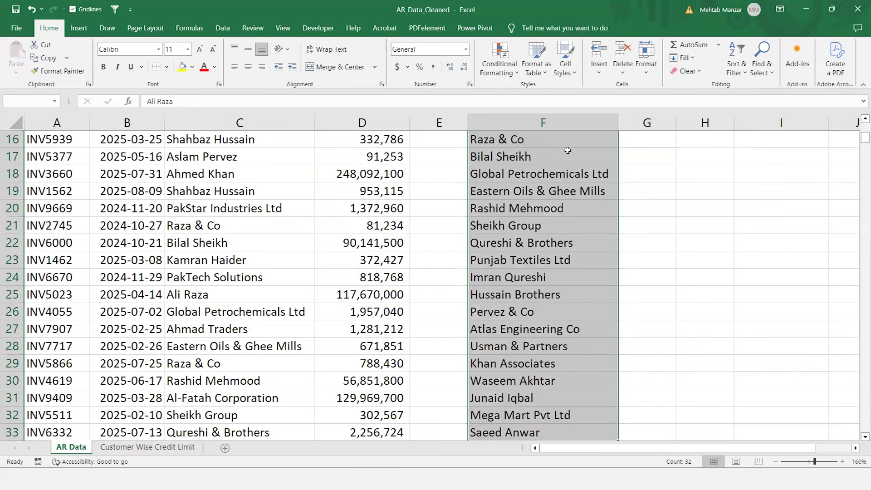
key(Delete)
click(332, 256)
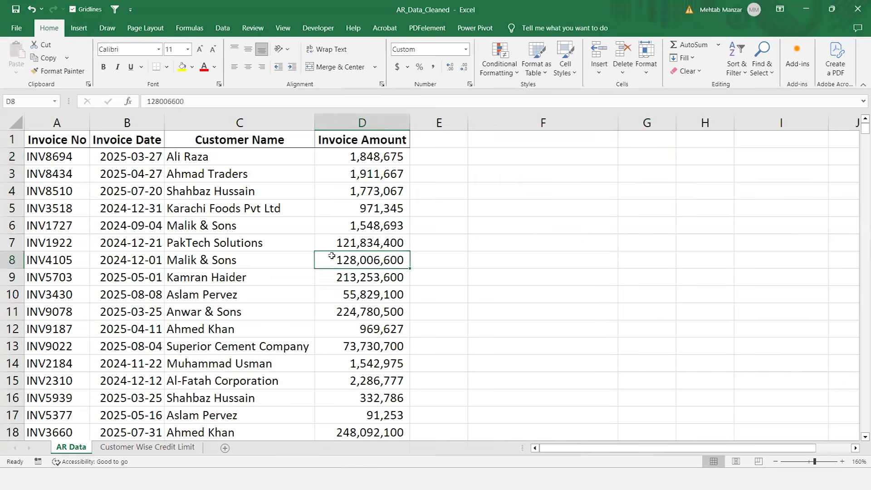
- Examine the customer names and their credit terms on the Customer Wise Credit Limit sheet
key(ctrl+Page_Down)
scroll(140, 239, up, 3)
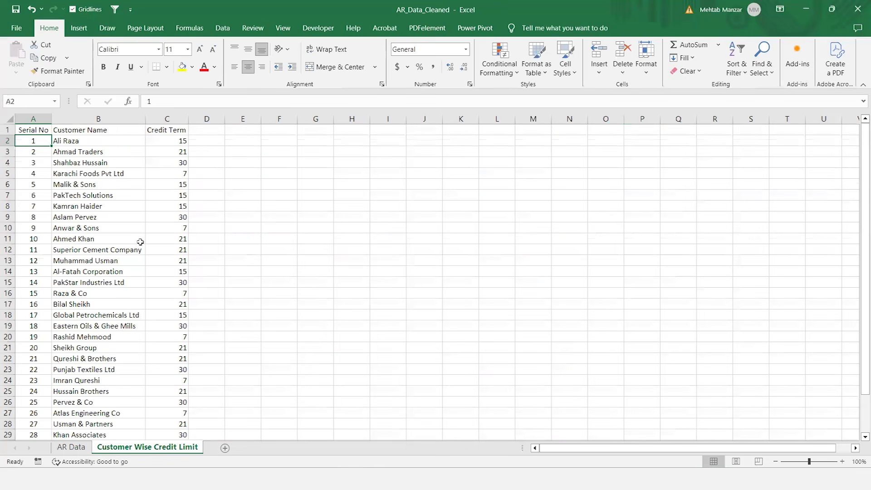
scroll(141, 242, up, 5)
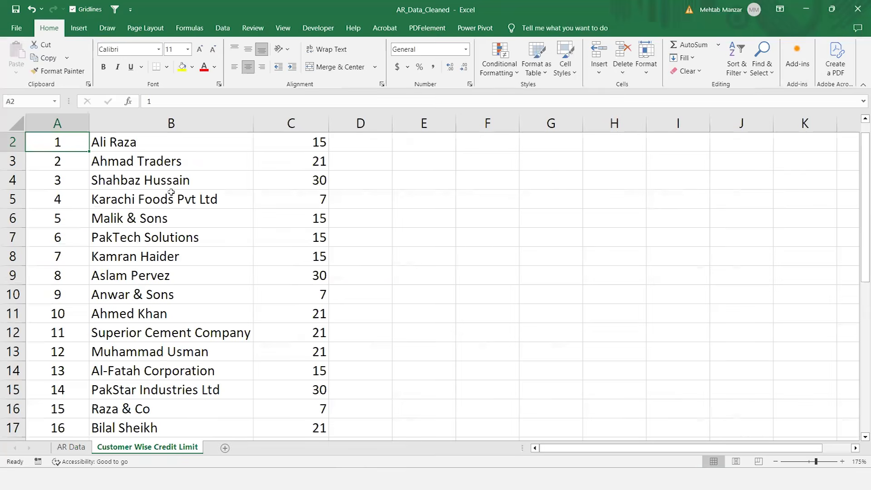
scroll(171, 191, up, 1)
scroll(115, 180, up, 1)
click(133, 168)
key(Right)
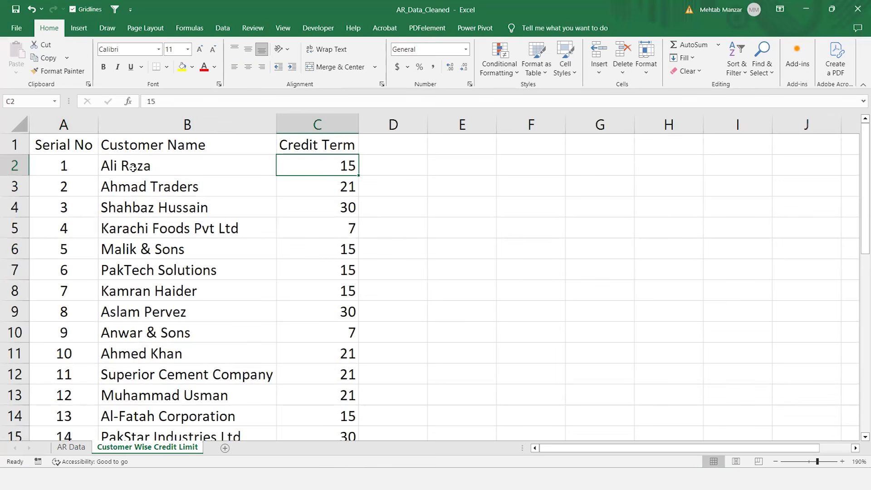
key(Down)
key(Down)
key(Down)
key(Down)
key(Down)
key(Down)
key(Down)
key(Down)
key(Down)
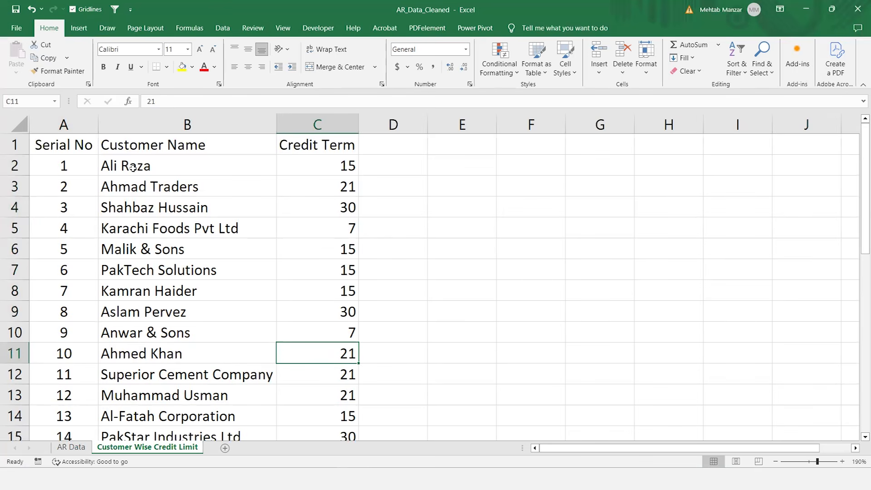
- Return to the AR Data sheet and enter the header "Overdue Days" in E1, beside Invoice Amount
key(ctrl+Page_Up)
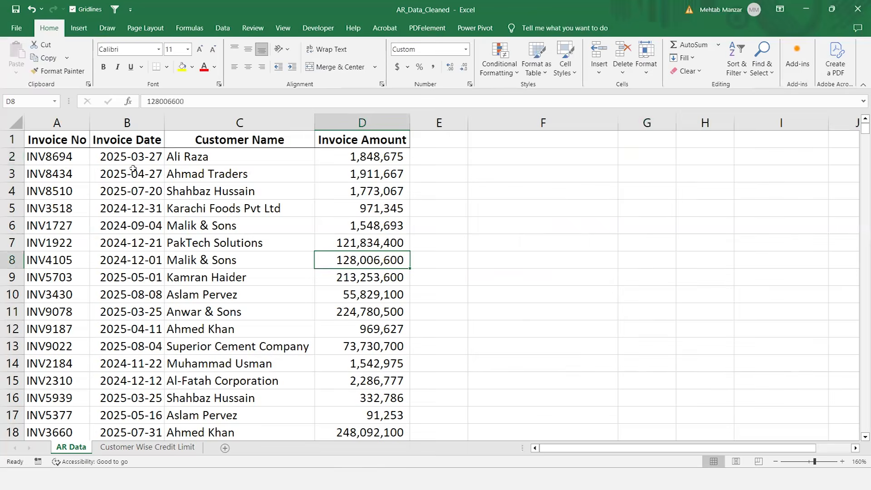
key(Up)
key(Up)
key(Up)
key(Up)
key(Up)
key(Up)
key(Right)
key(Up)
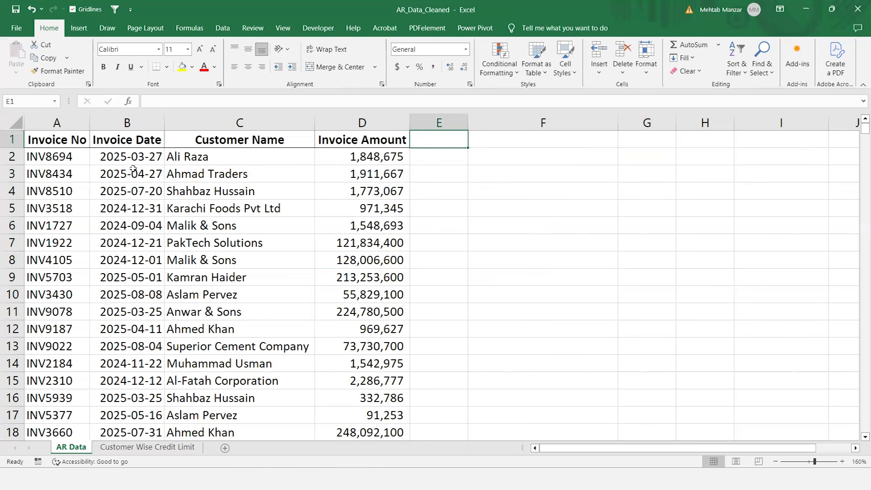
text(O)
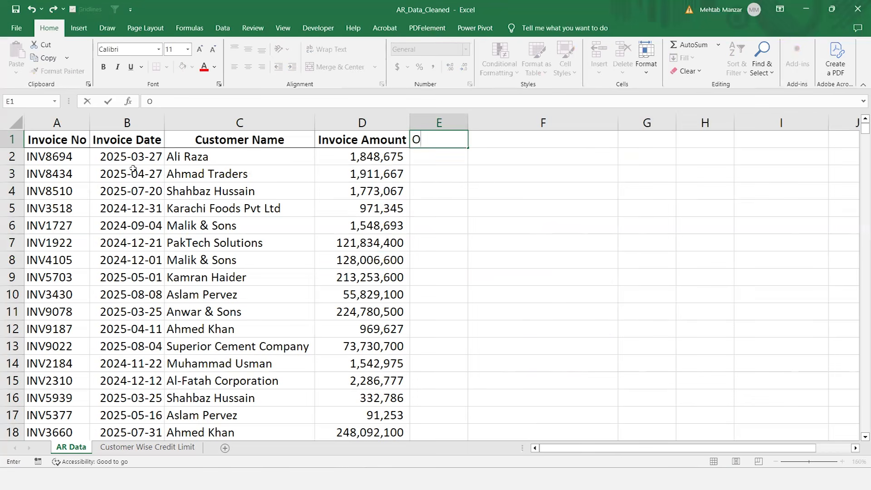
text(verdue D)
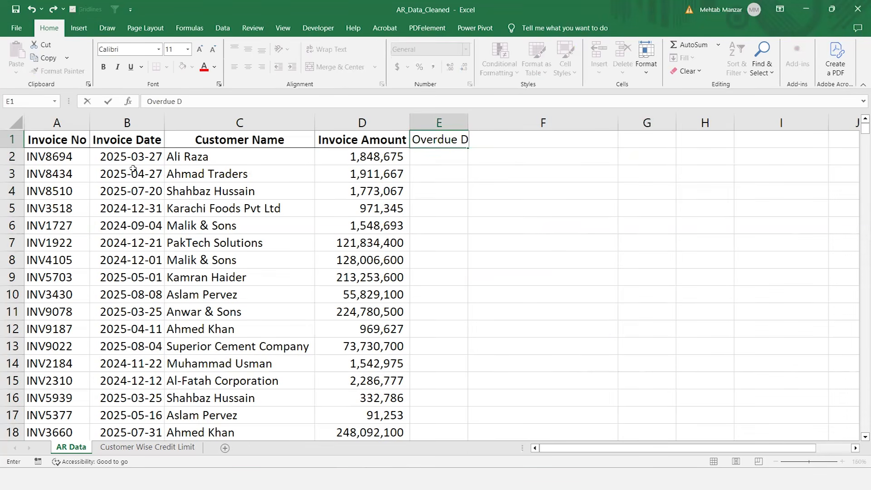
text(ays)
key(Return)
- AutoFit the width of column E to its Overdue Days header
key(Up)
key(alt+h)
key(o)
key(i)
- Begin a formula in E2 that adds a VLOOKUP to the invoice date B2, with C2 as the lookup value
key(Down)
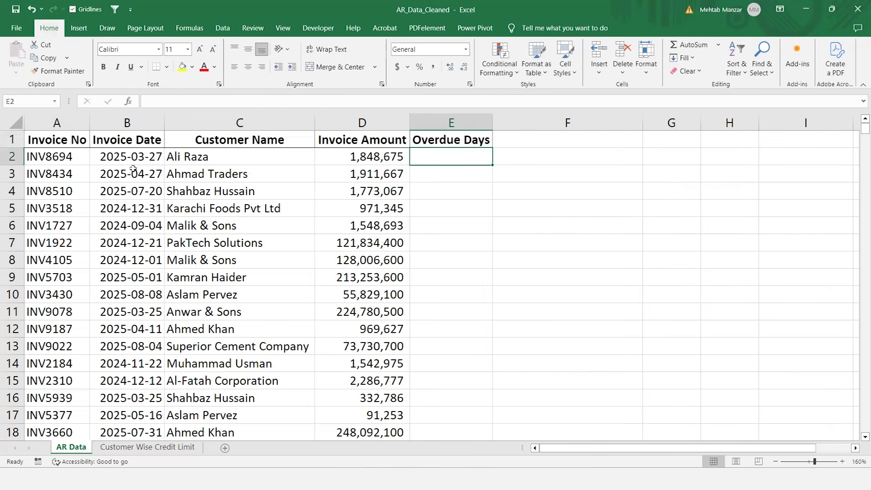
text(=)
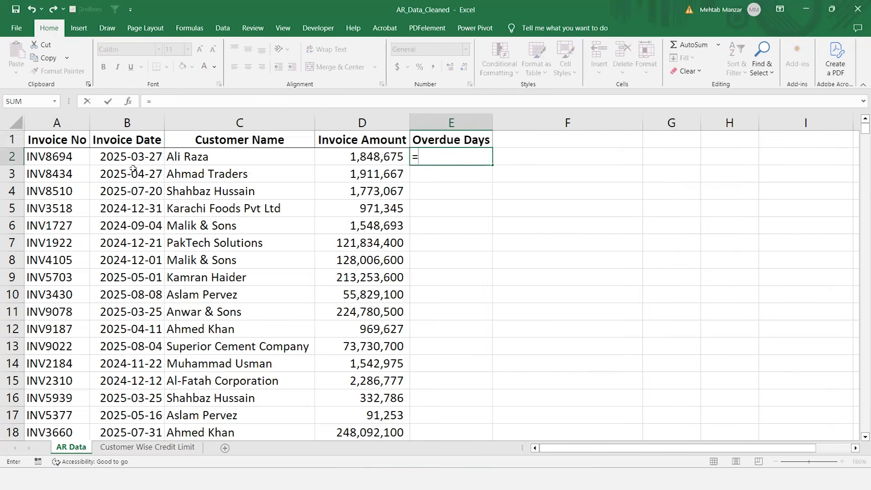
key(Left)
key(Left)
key(Left)
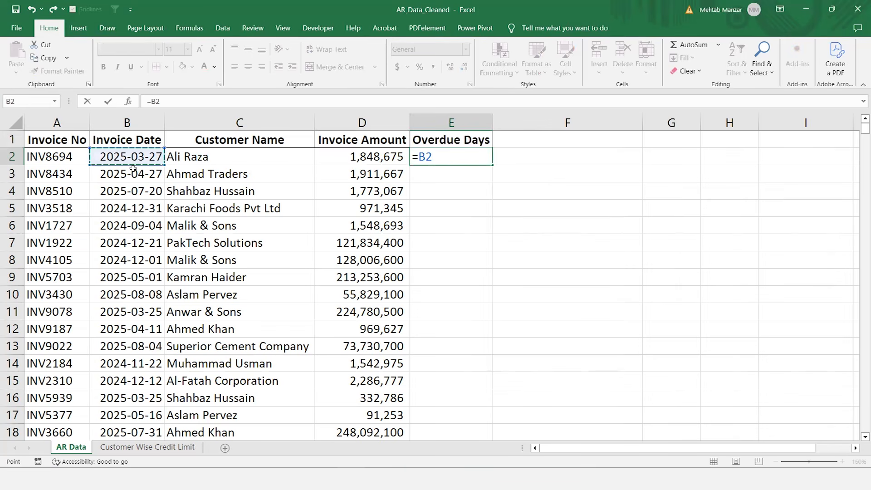
text(+vl)
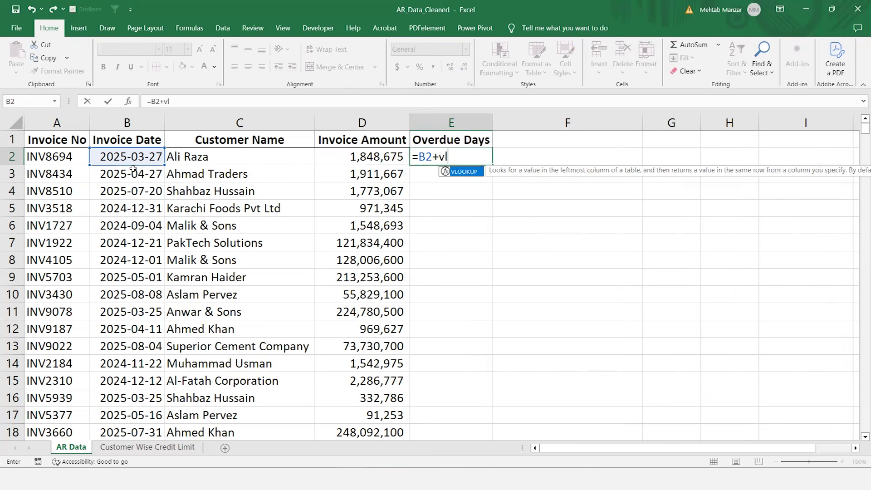
key(Tab)
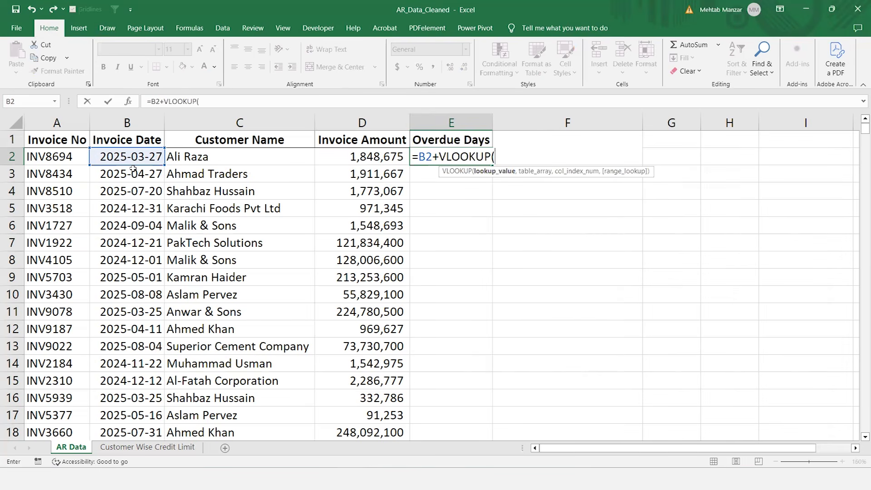
key(Left)
key(Left)
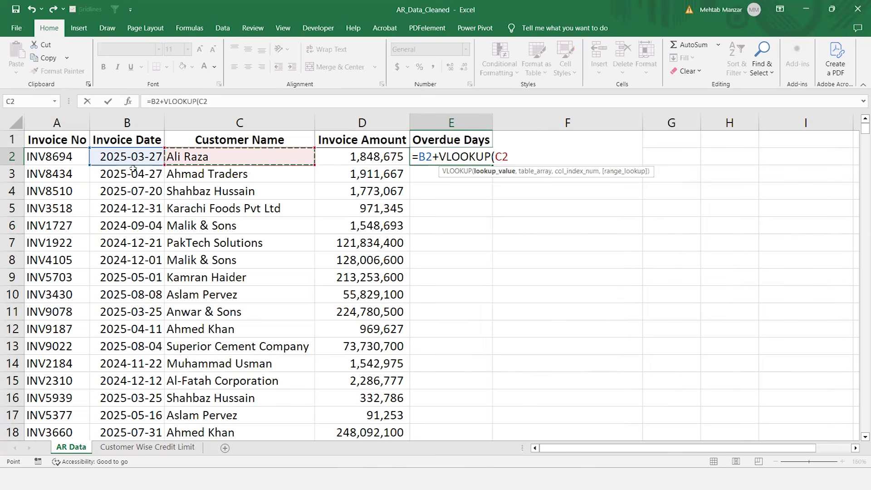
text(,)
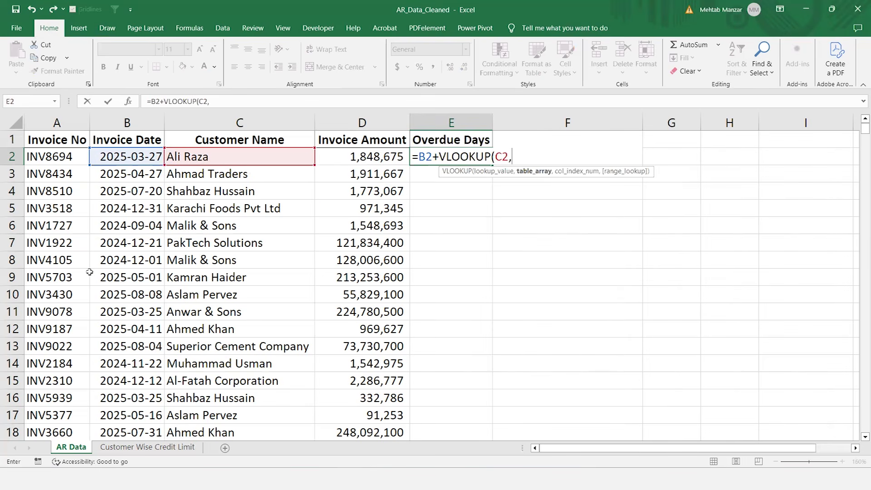
- Set the VLOOKUP table array to the absolute range $B$2:$C$33 on the Customer Wise Credit Limit sheet
click(147, 447)
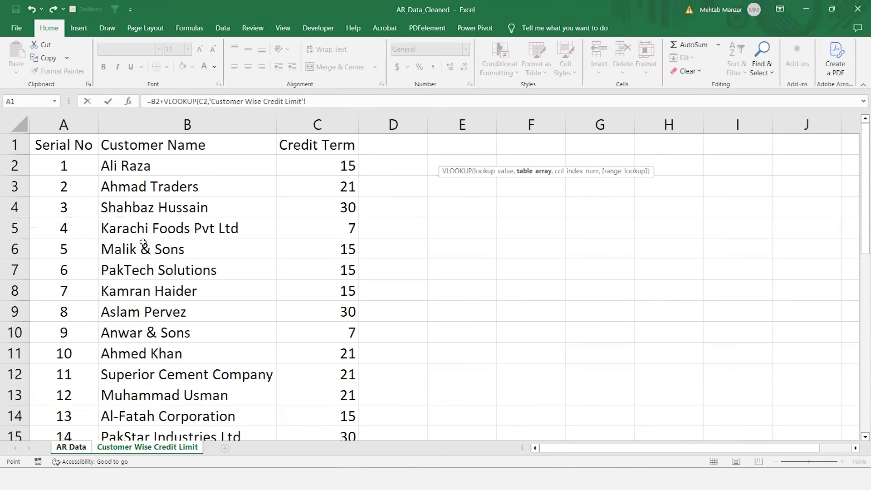
click(118, 167)
key(shift+Right)
key(ctrl+shift+Down)
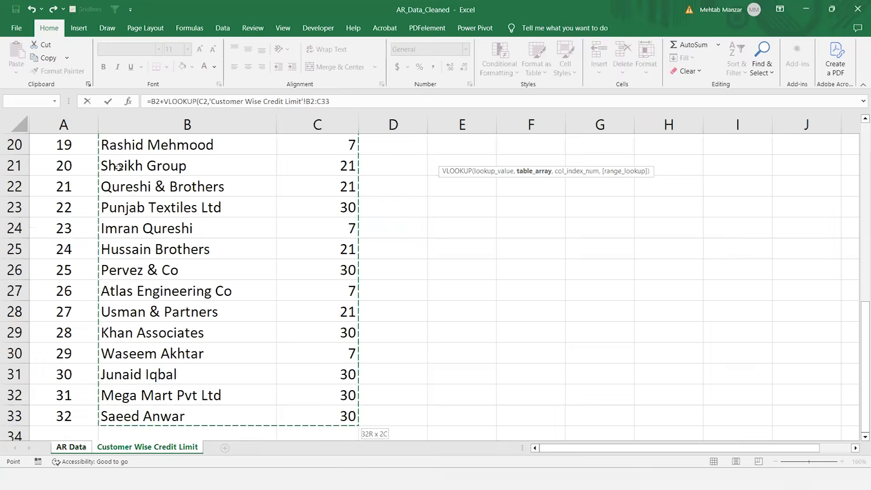
key(F4)
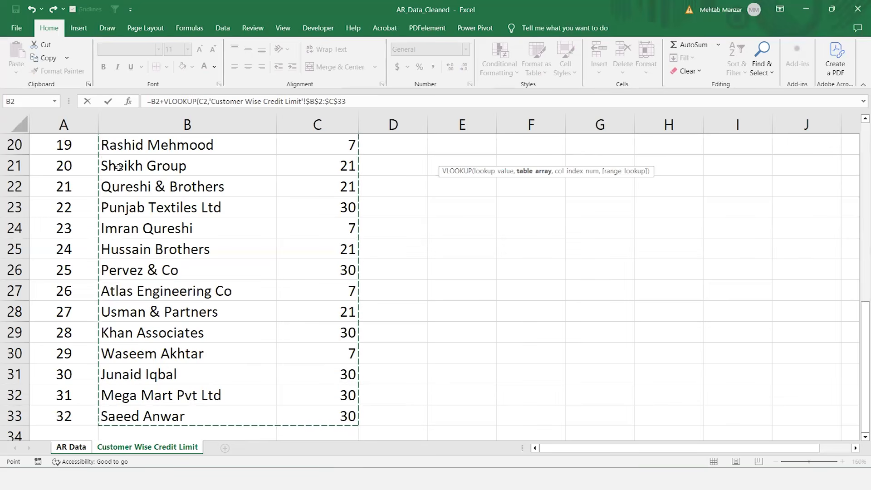
- Complete the E2 VLOOKUP with column index 2 and an exact match (FALSE), accepting the closing-parenthesis correction
text(,)
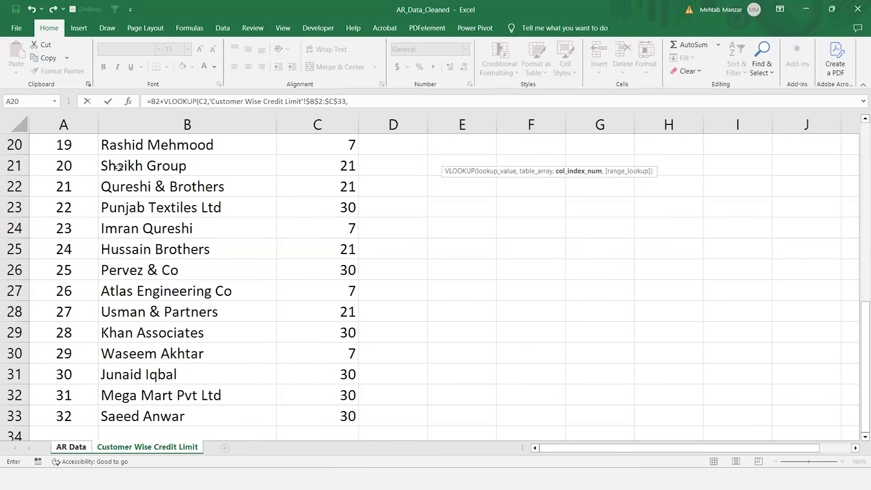
text(2,)
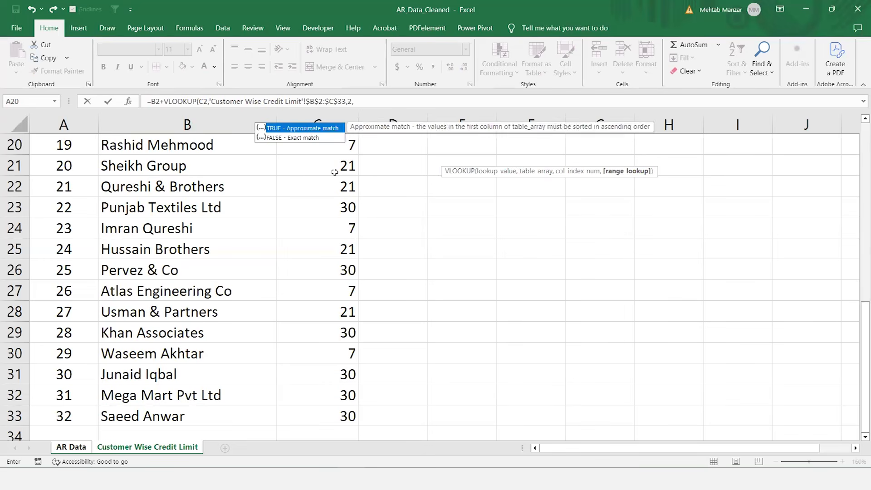
key(Down)
key(Tab)
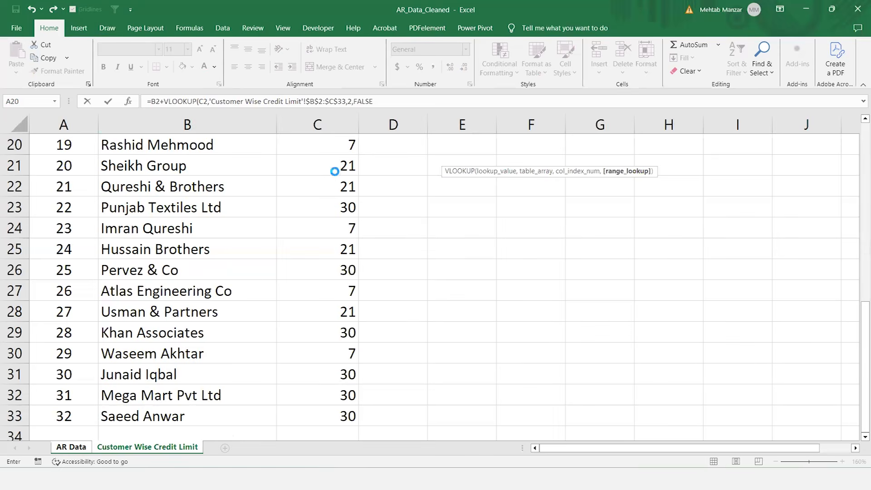
key(Return)
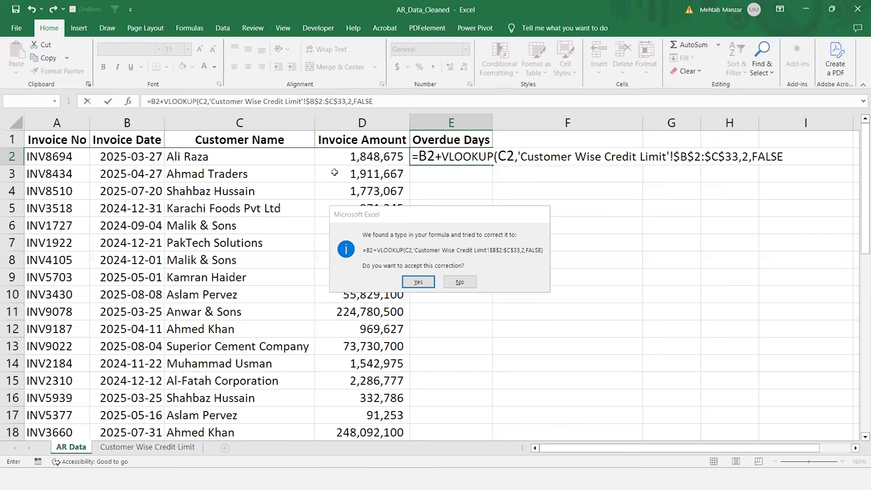
key(Return)
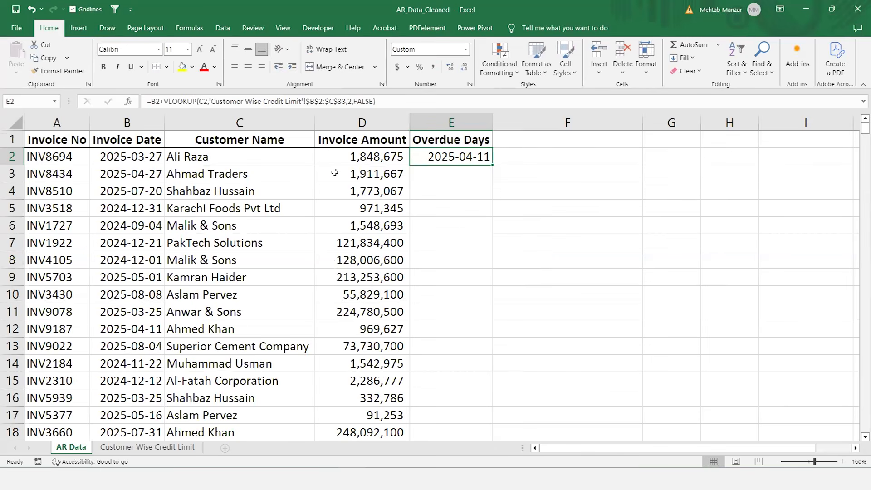
- Change the header in E1 to "Overdue Date"
click(485, 134)
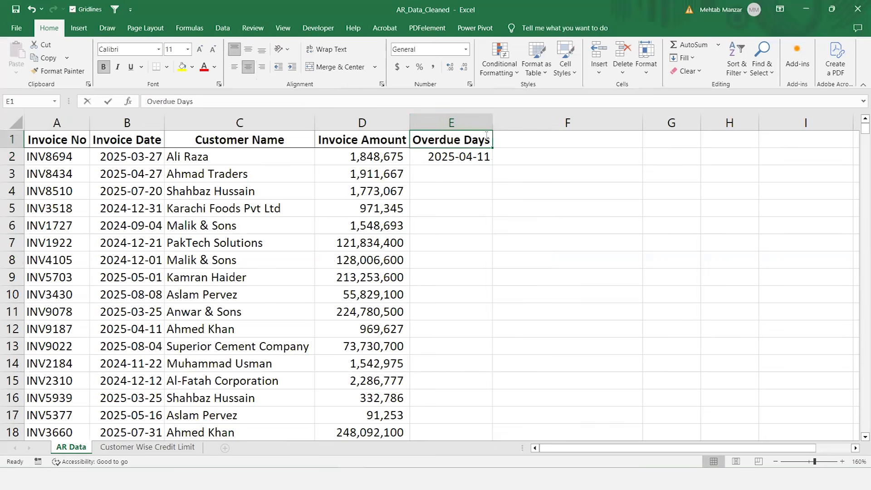
double_click(485, 135)
key(BackSpace)
key(BackSpace)
text(te)
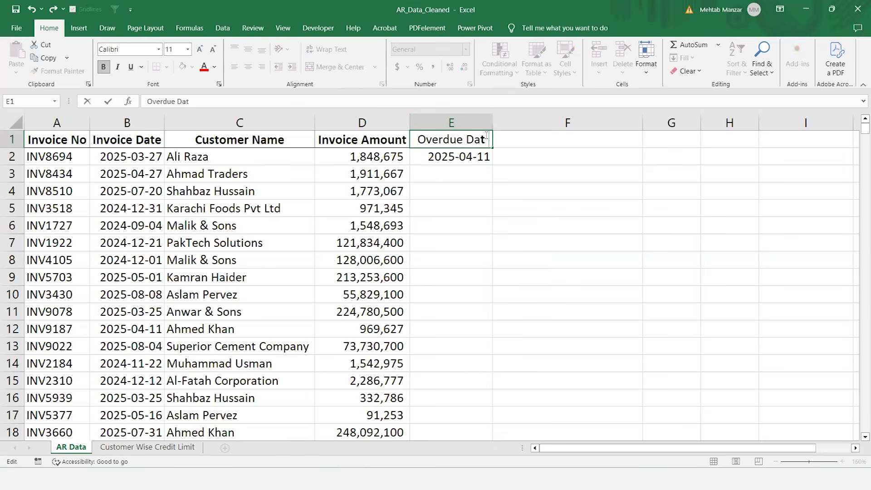
key(Return)
click(486, 135)
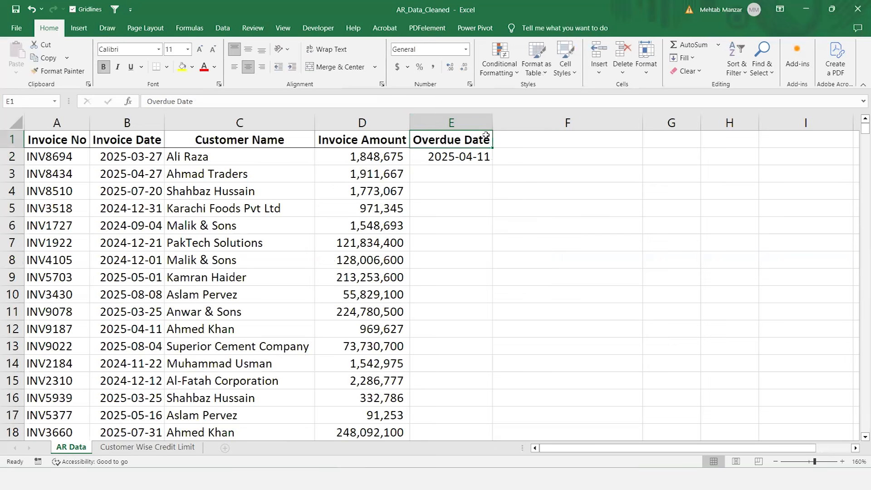
- Check the first customer's term on the Customer Wise Credit Limit sheet and fill the E2 formula down the Overdue Date column on AR Data
key(Down)
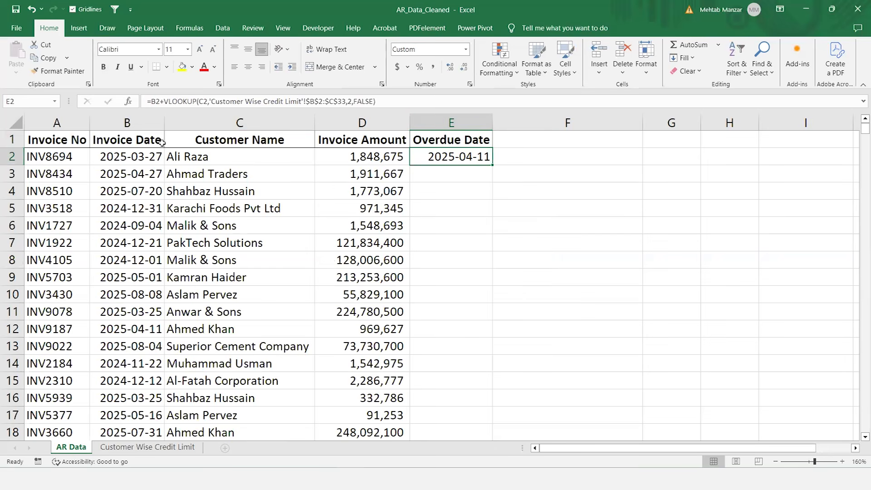
click(177, 451)
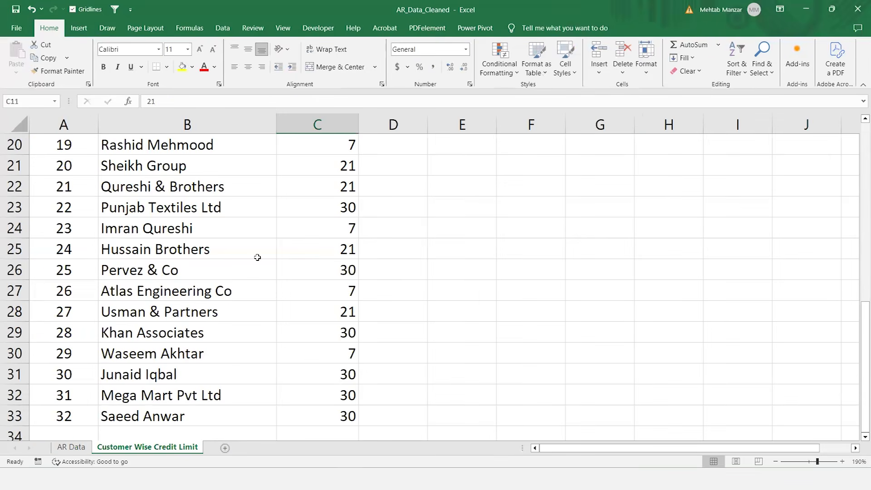
scroll(336, 166, up, 6)
click(336, 167)
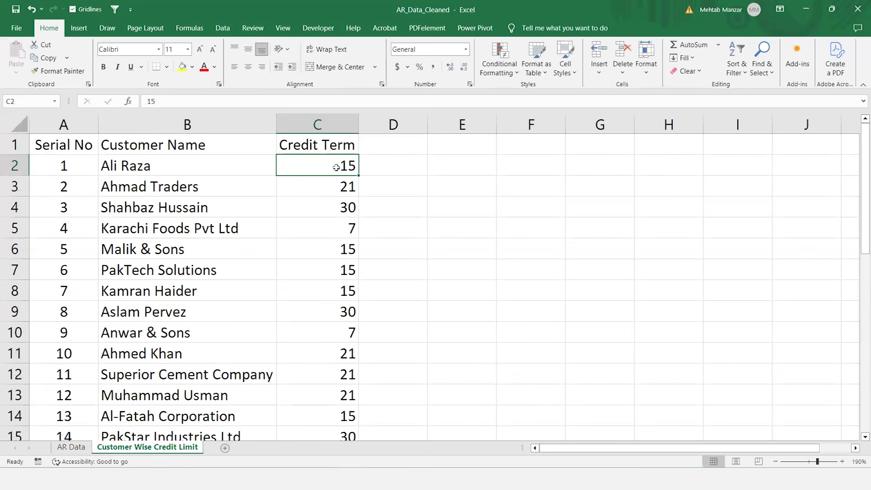
key(ctrl+Page_Up)
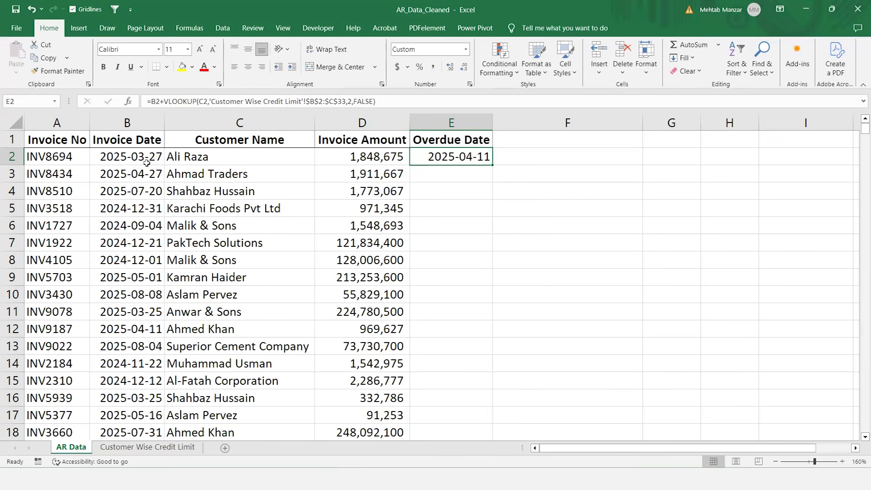
double_click(492, 165)
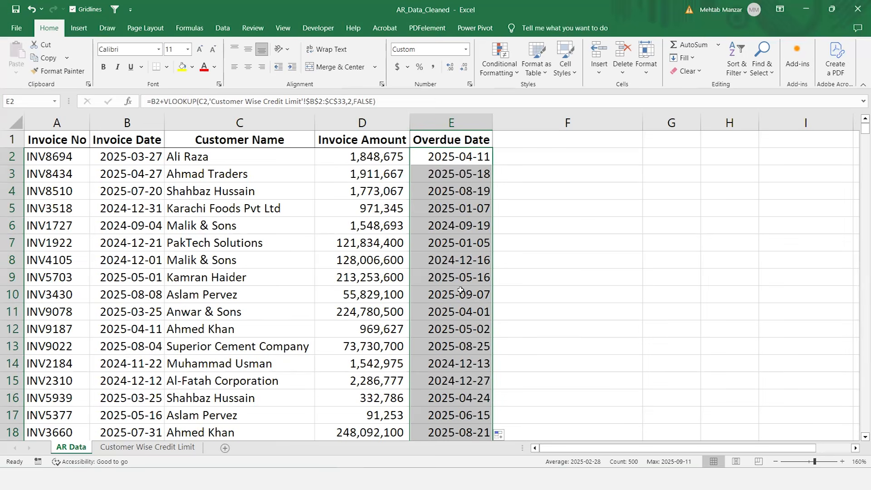
- Copy the Overdue Date header into F1 and change the copy to "Overdue Days"
key(Up)
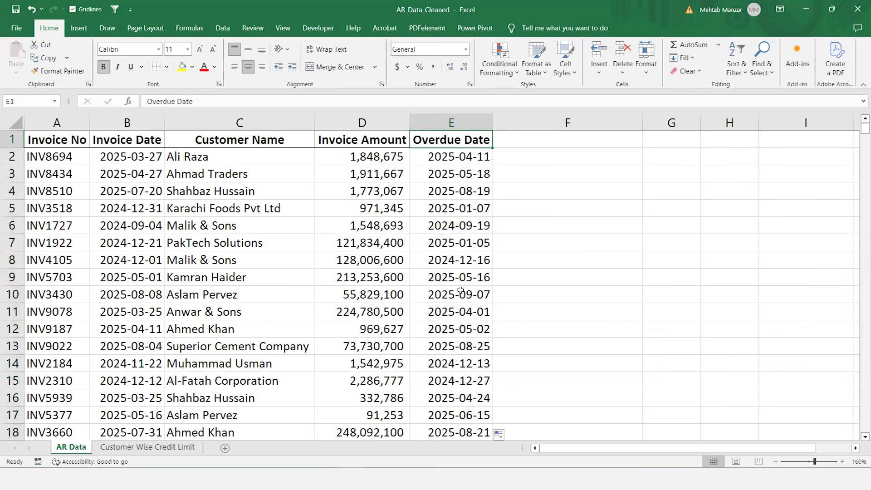
key(ctrl+c)
key(Right)
key(ctrl+v)
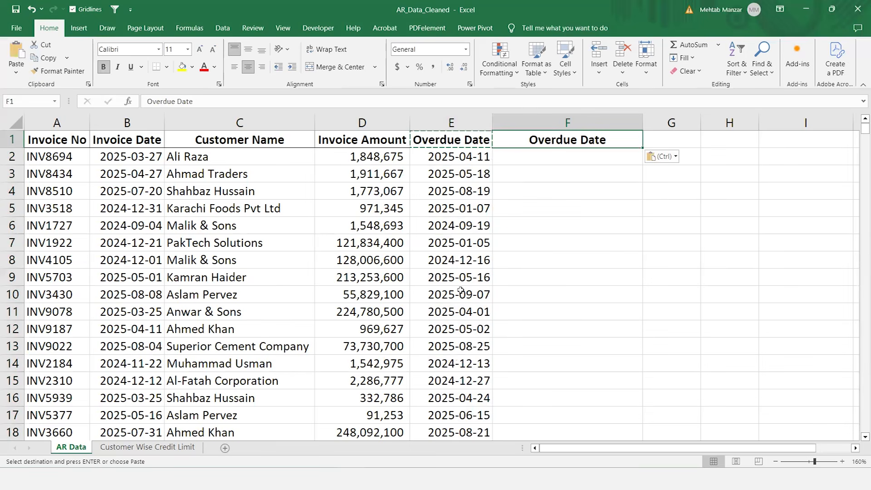
key(F2)
key(BackSpace)
key(BackSpace)
text(y)
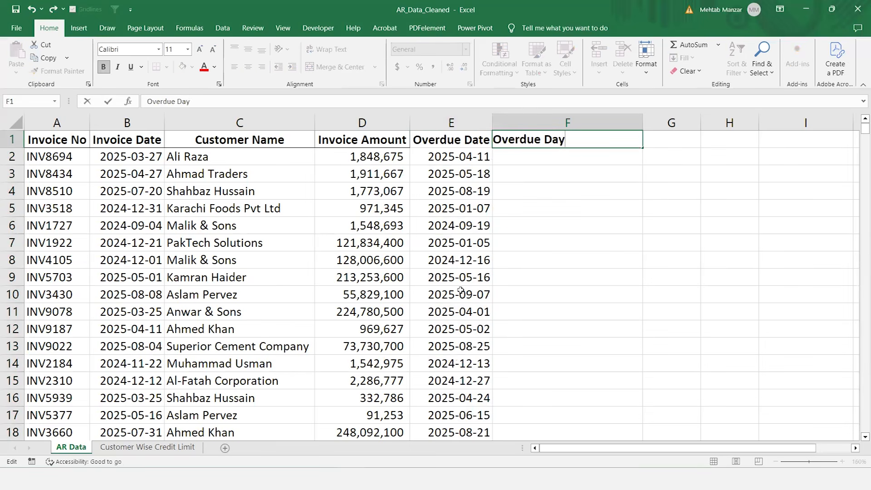
text(s)
key(Return)
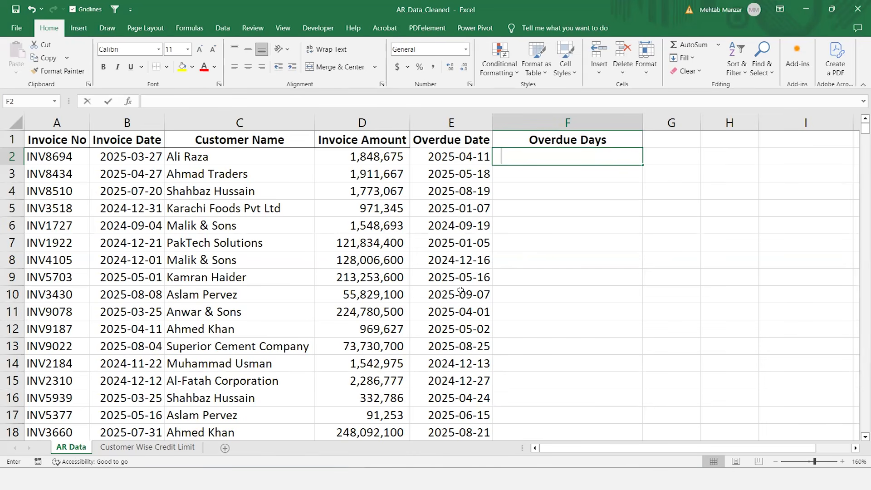
text(=)
key(Left)
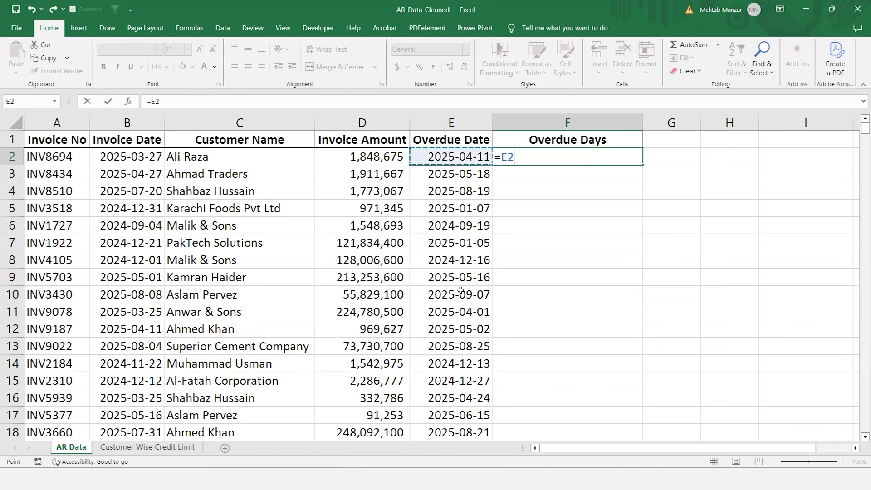
key(Escape)
text(=)
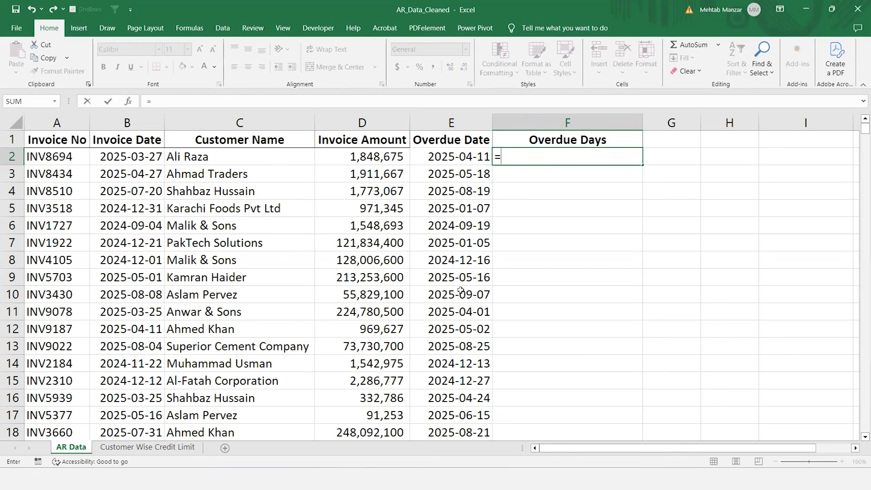
key(Left)
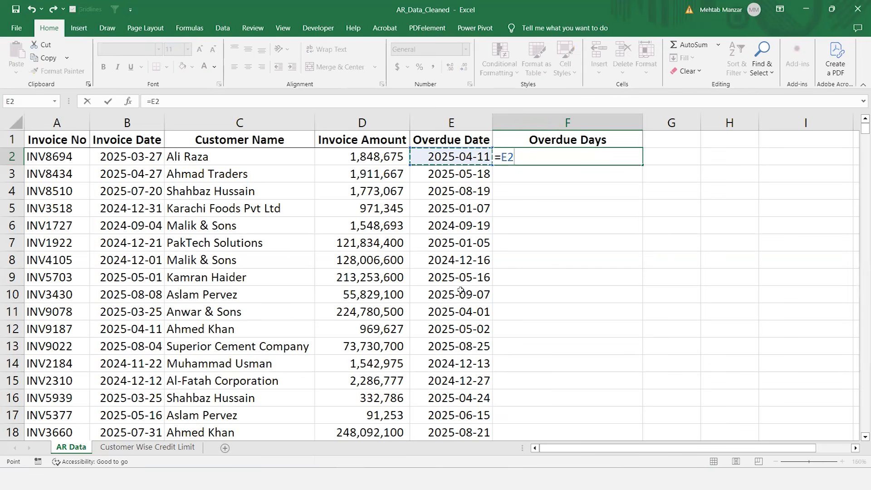
key(Escape)
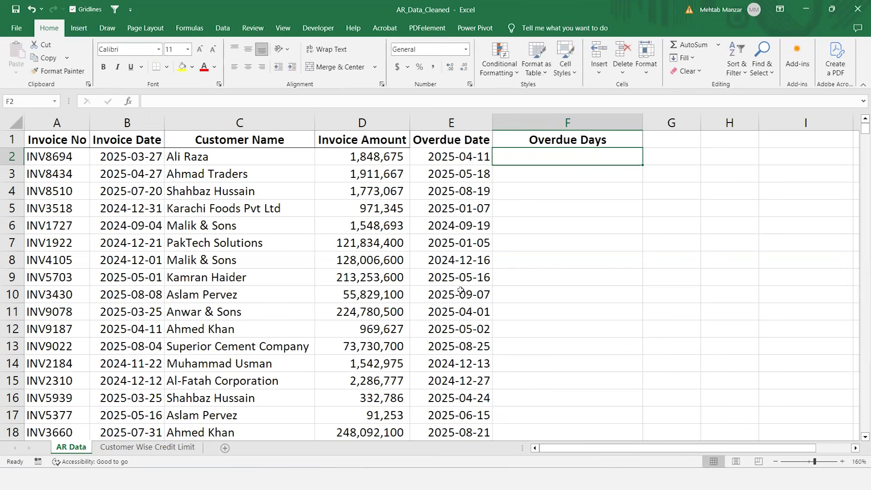
key(Left)
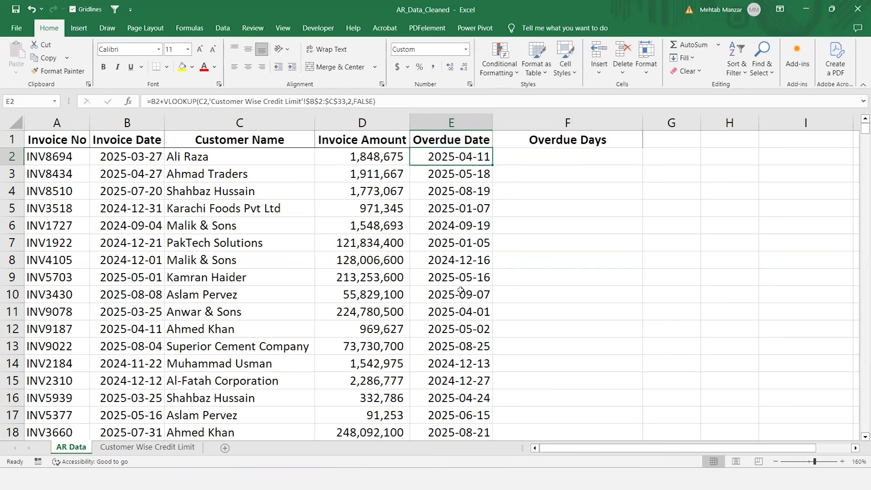
key(Down)
key(Down)
key(Down)
key(Up)
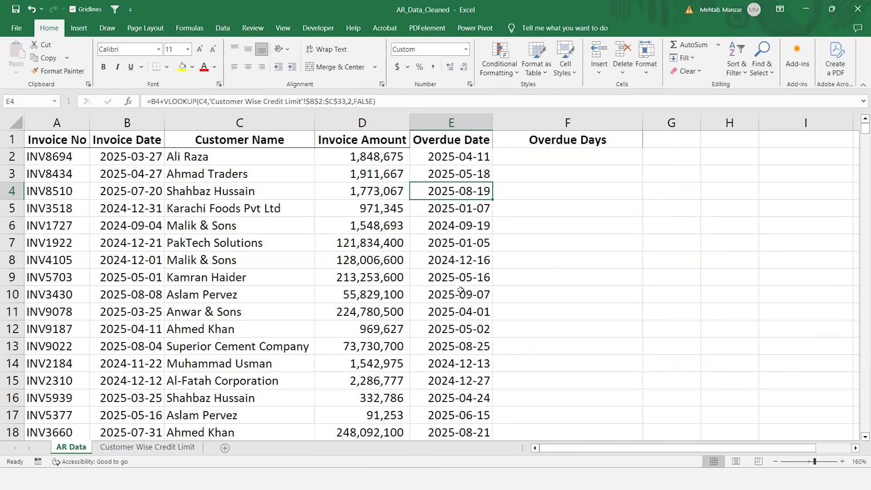
key(Right)
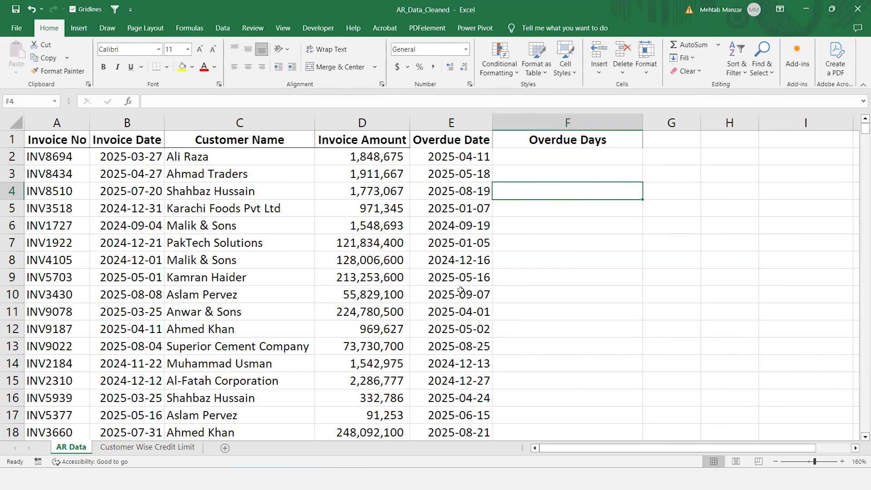
key(Up)
key(Up)
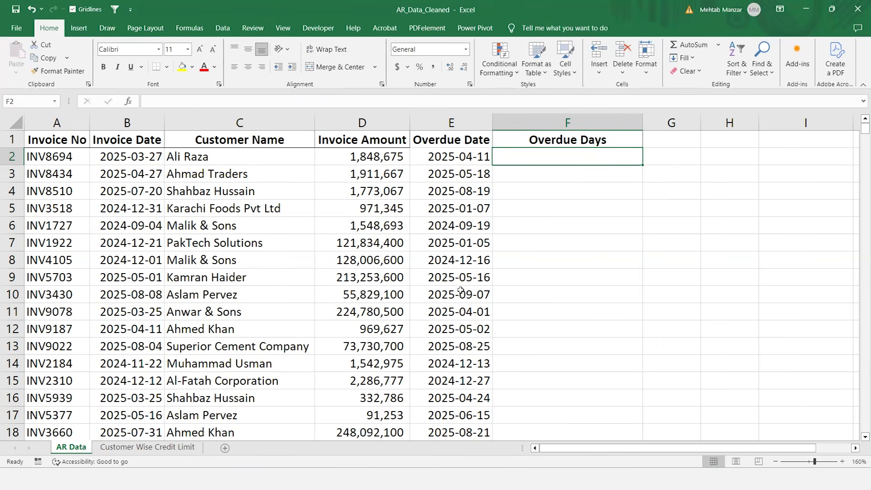
- Start an IF formula in F2 that tests whether the overdue date in E2 is earlier than TODAY()
text(=IF()
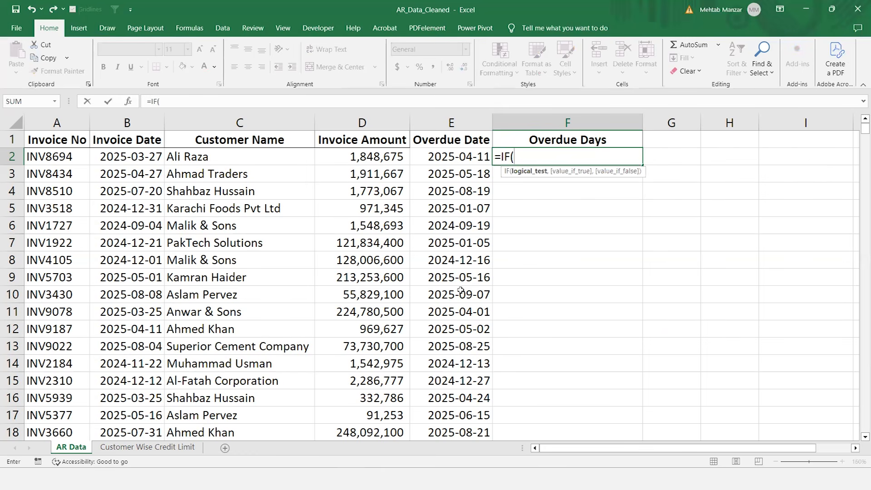
key(Left)
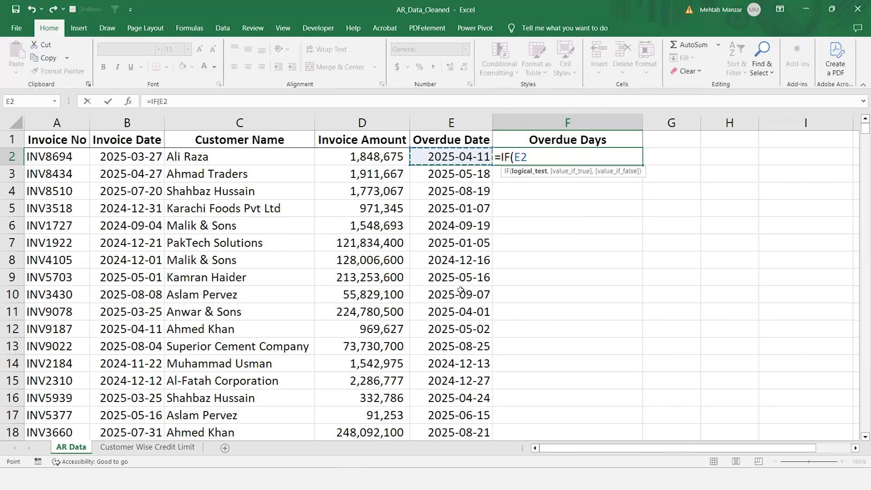
text(<)
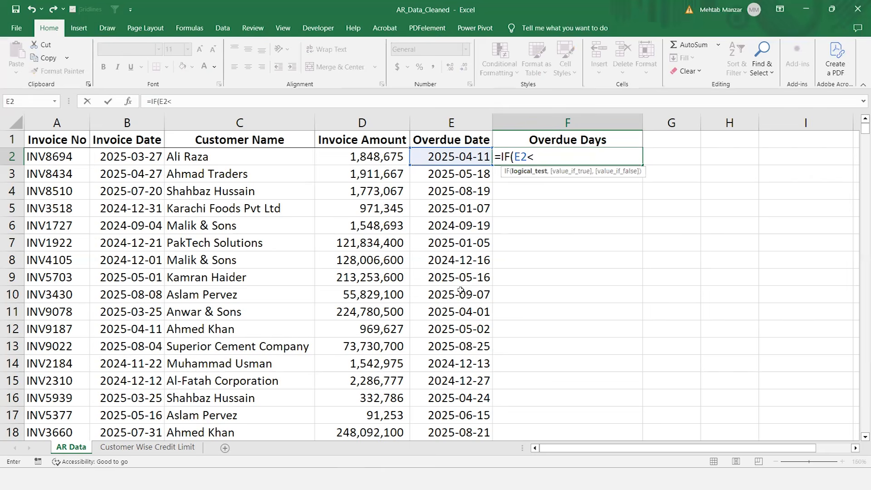
text(toda)
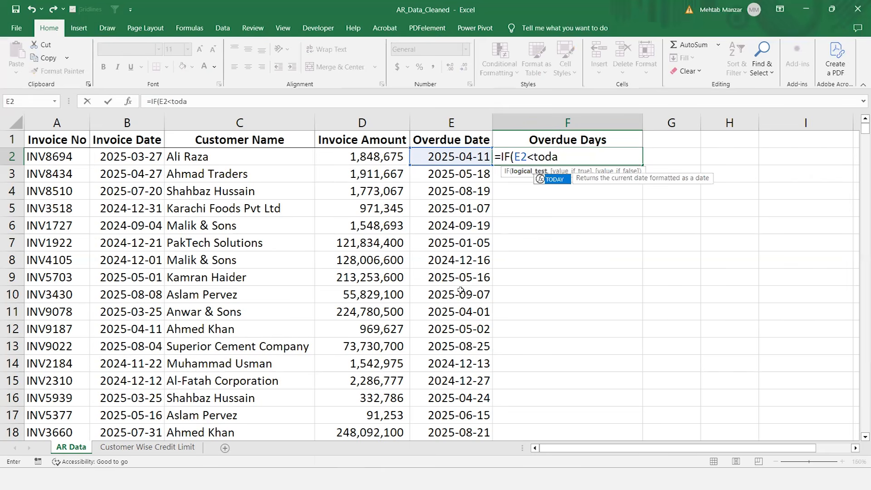
key(Tab)
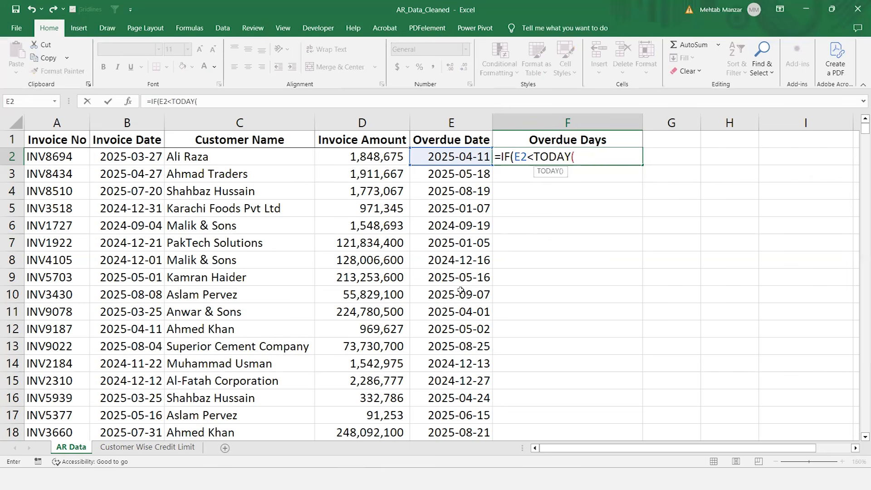
text())
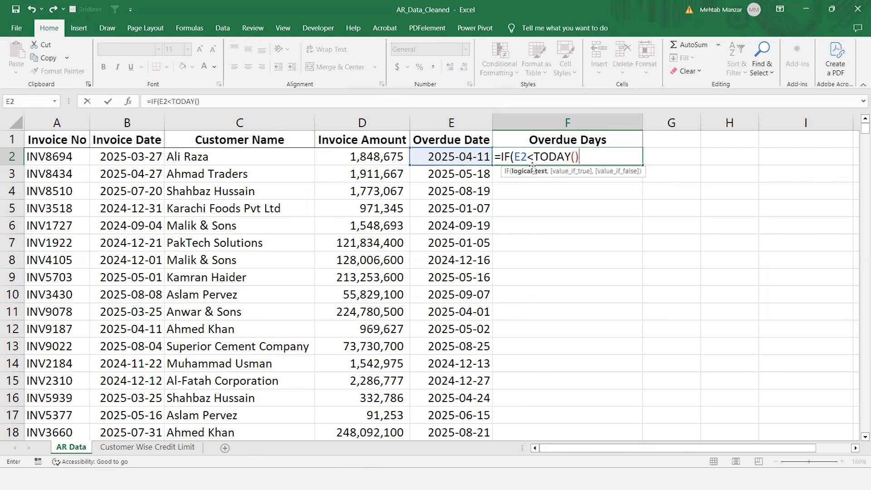
text(,)
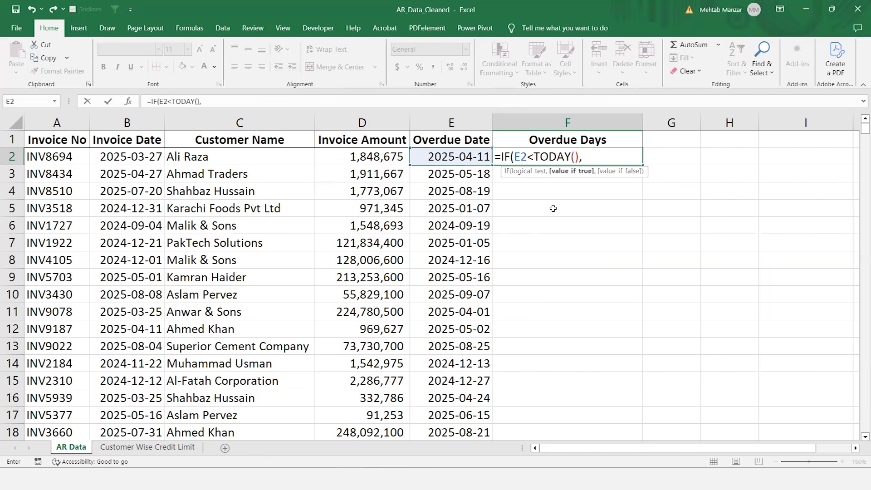
- Complete the F2 formula with TODAY()-E2 if true and 0 if false, accepting the closing-parenthesis correction
text(toda)
key(Tab)
text()-)
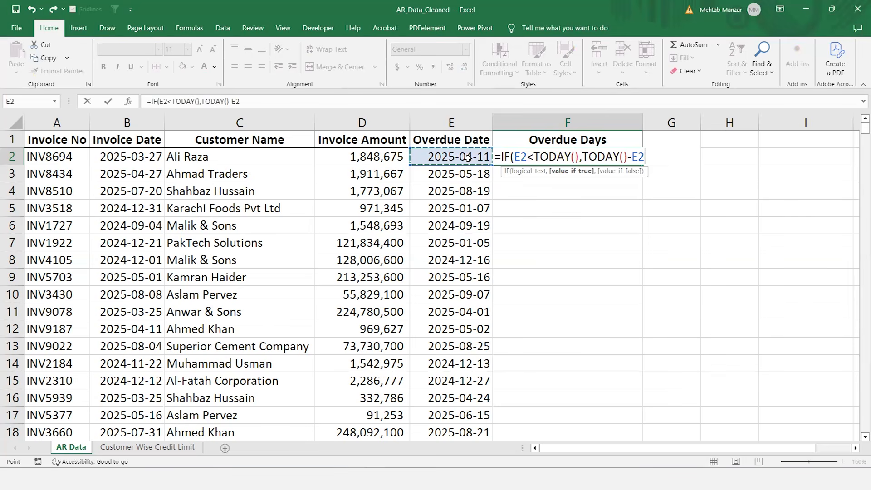
text(,)
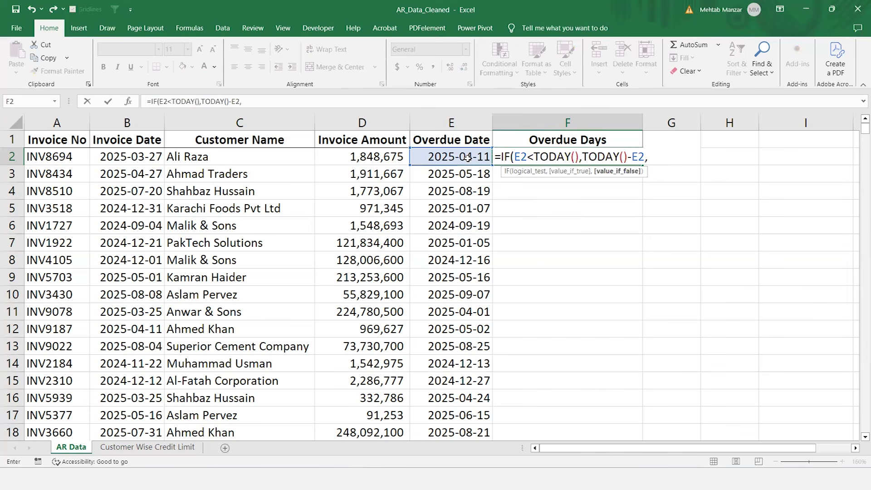
text(0)
key(Return)
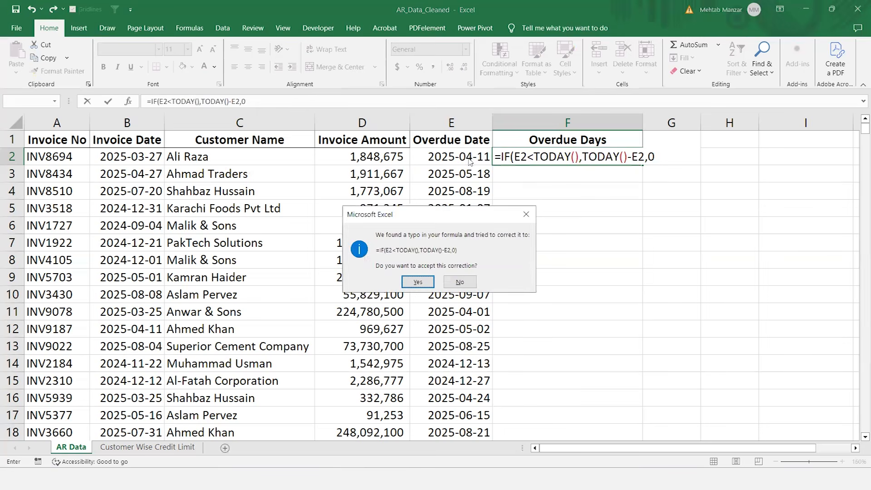
key(Return)
key(Up)
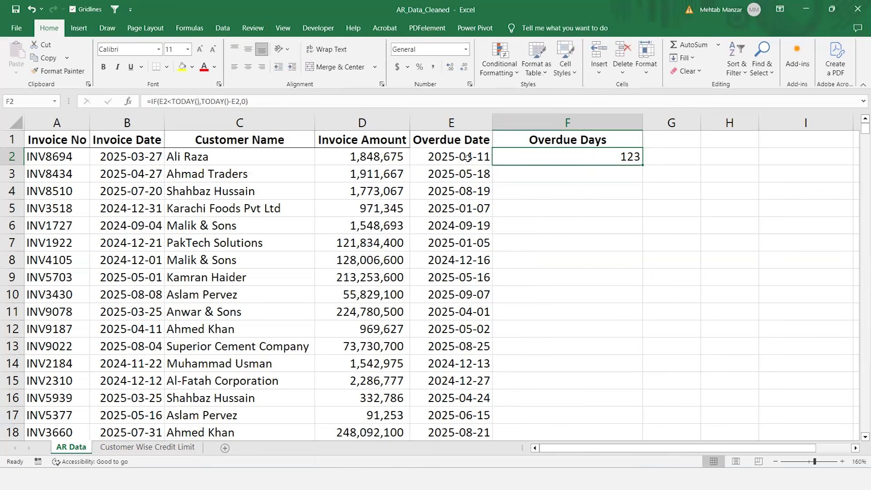
- Fill the F2 formula down the Overdue Days column and narrow column F to fit its header
double_click(643, 165)
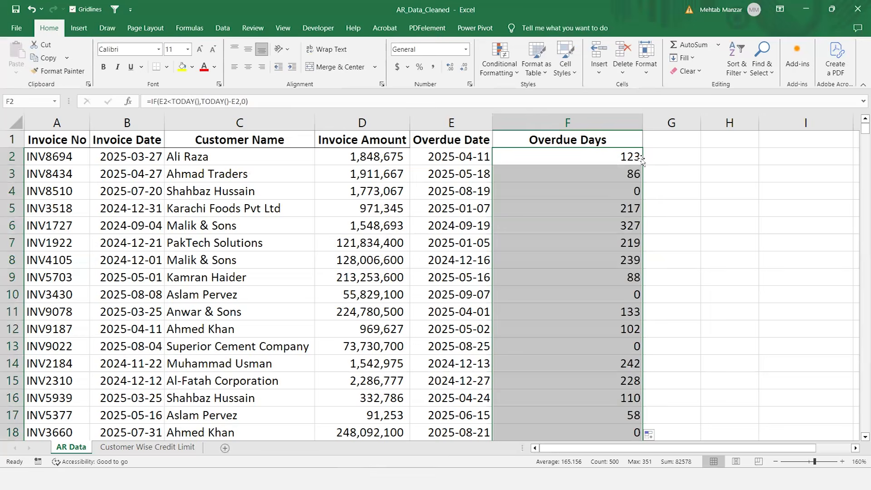
drag(639, 123, 575, 120)
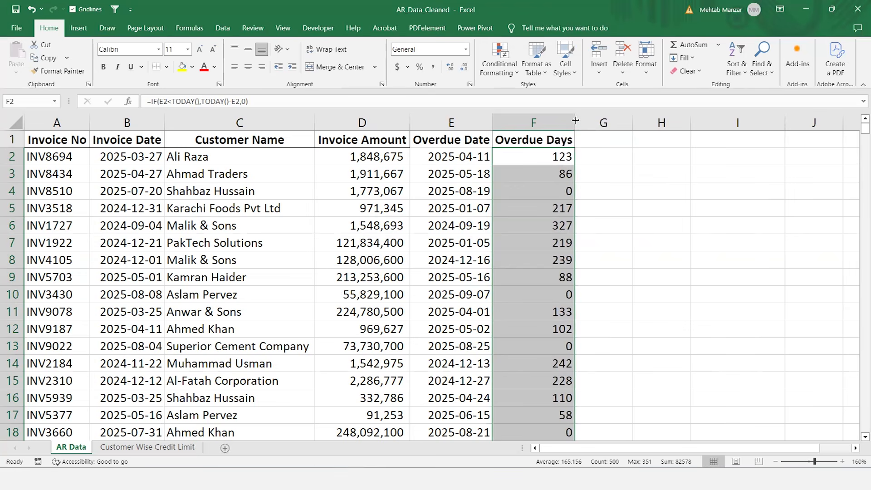
click(535, 153)
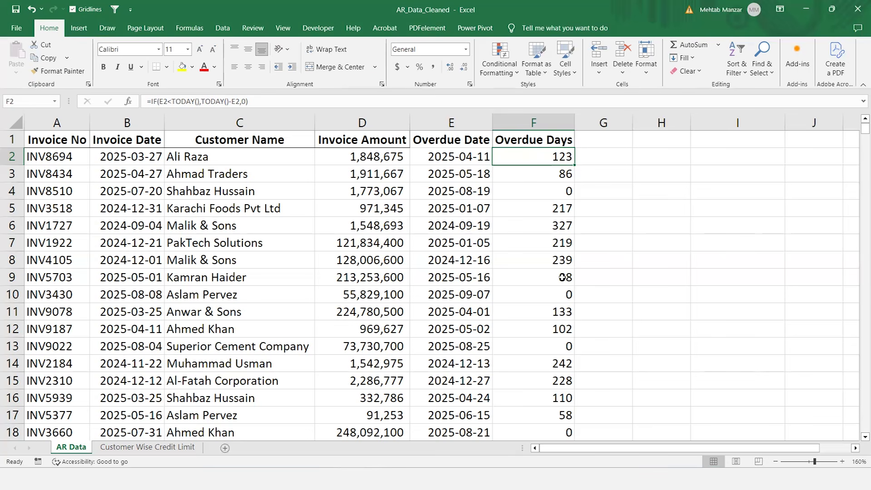
click(554, 184)
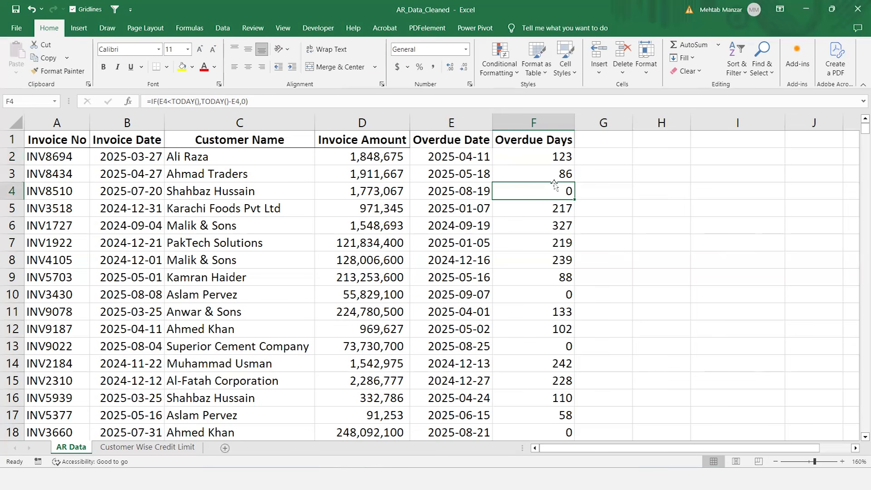
- Enter "Not Overdue" in I2 as the first aging category beside the data
click(592, 138)
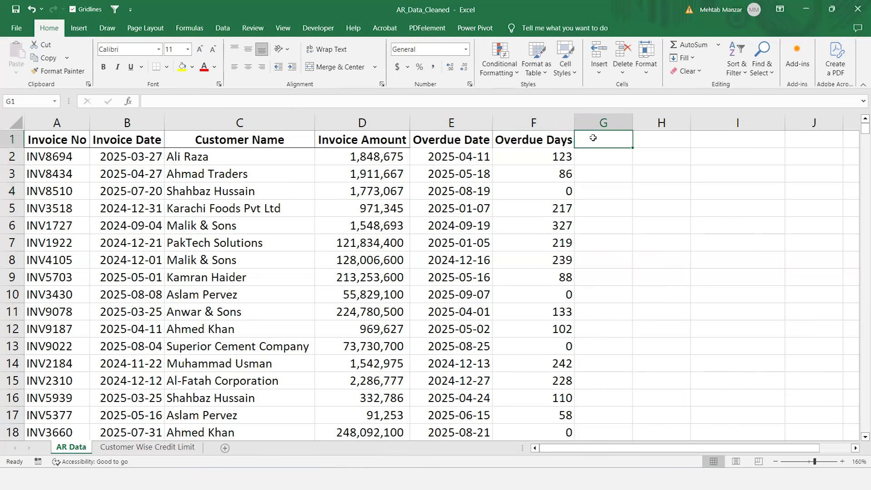
key(Right)
key(Right)
key(Down)
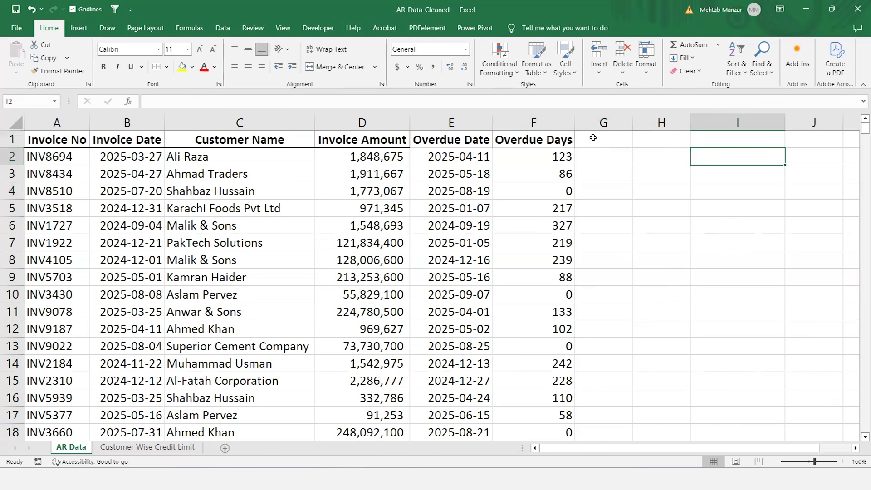
key(Right)
key(Right)
key(Left)
key(Left)
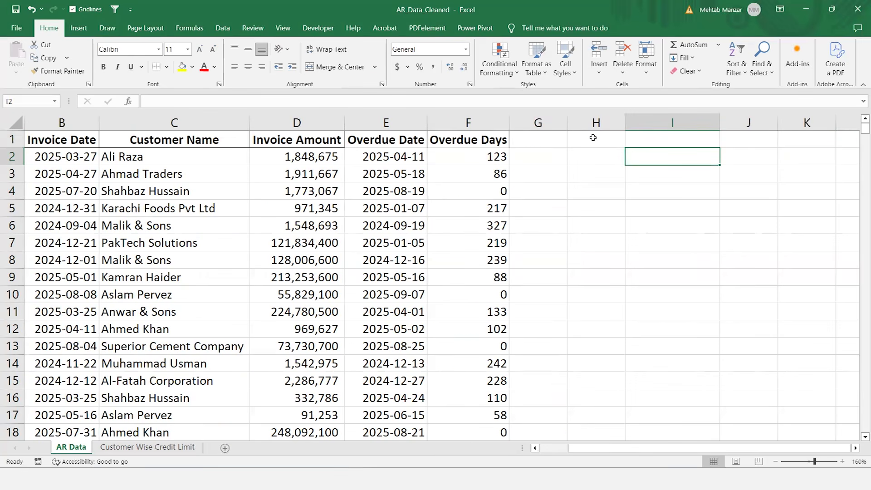
text(Not )
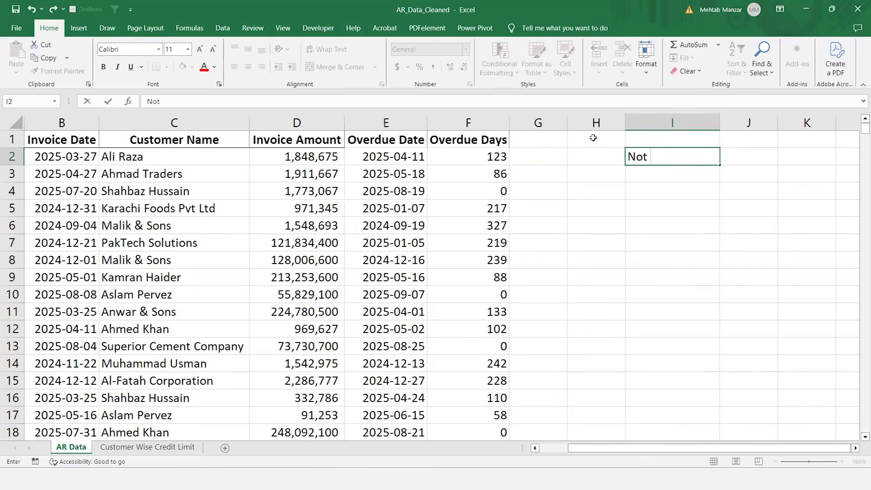
text(Overdue)
key(Return)
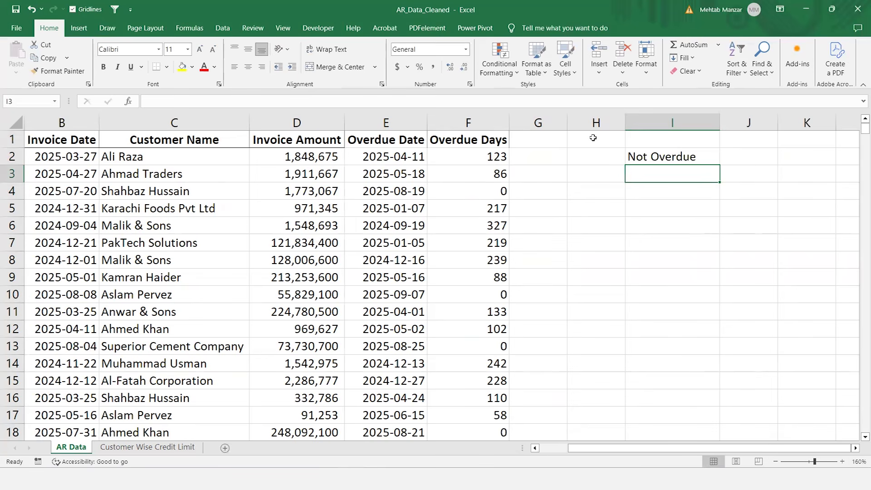
- Enter "1 to 30 Days" as the second aging category in I3
text(0)
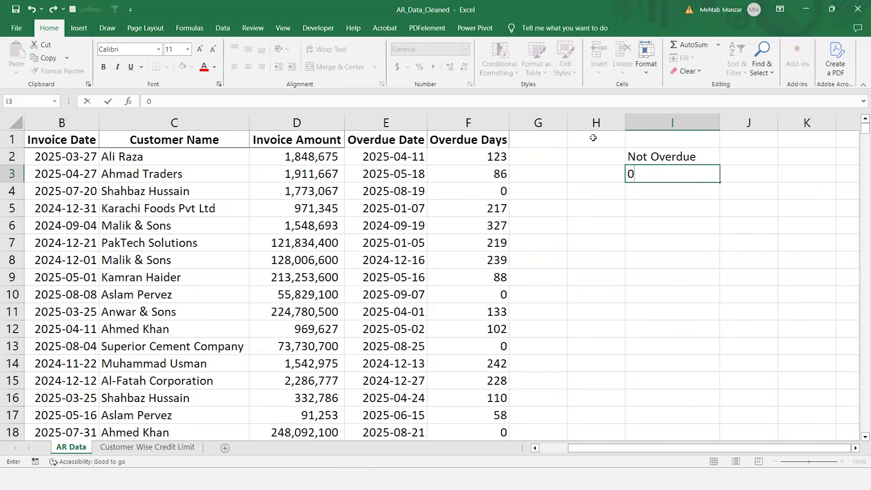
text( to)
key(BackSpace)
key(BackSpace)
key(BackSpace)
key(BackSpace)
key(BackSpace)
text(1 to 30 D)
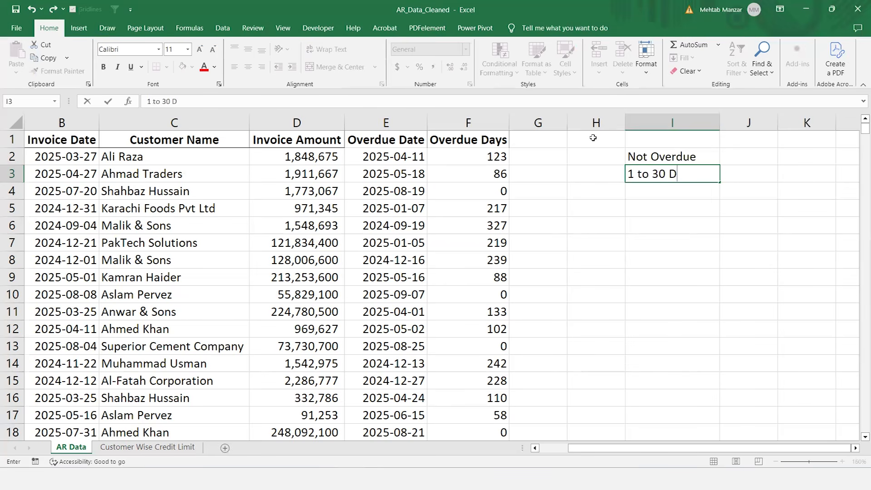
text(ays)
key(Return)
key(Up)
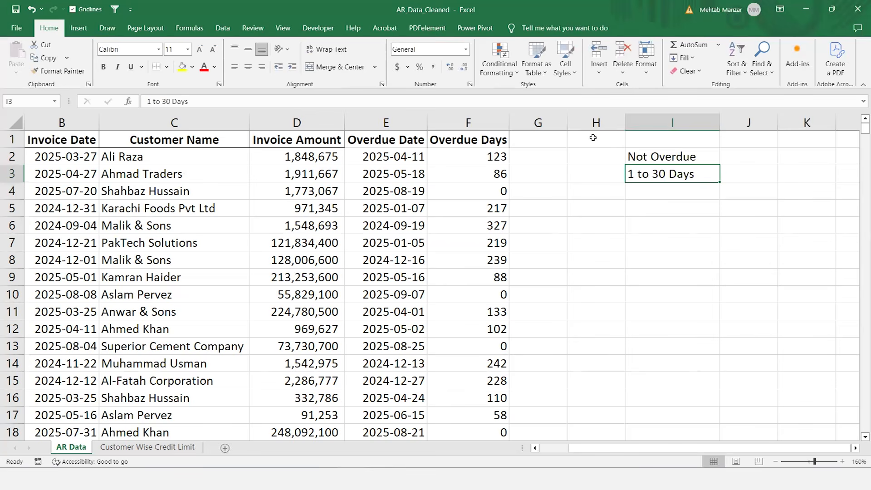
- Extend the I3 label to "1 to 30 Days Overdue" and autofit the width of column I
key(F2)
text(Ove)
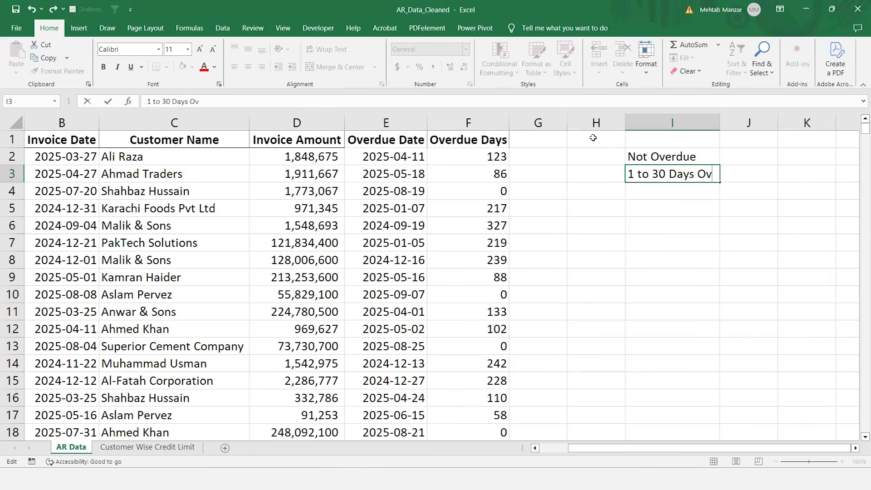
key(BackSpace)
text(erd)
key(BackSpace)
text(due)
key(Return)
key(Up)
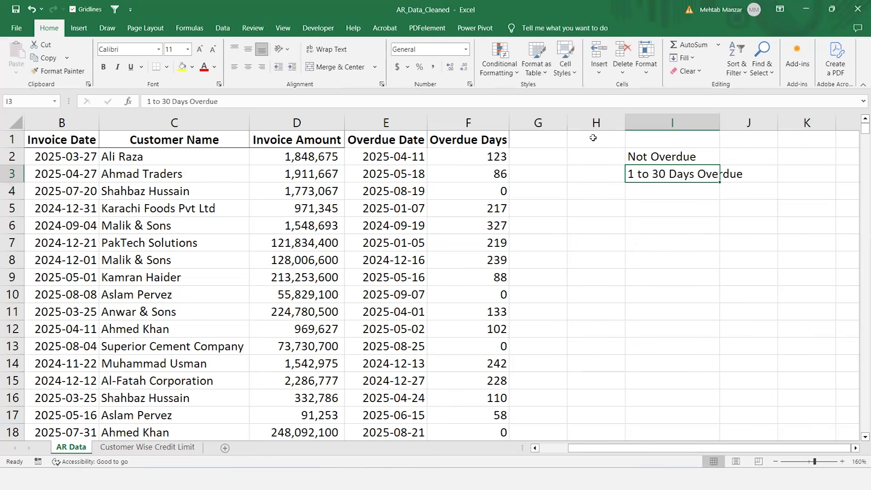
key(alt+h)
key(o)
key(i)
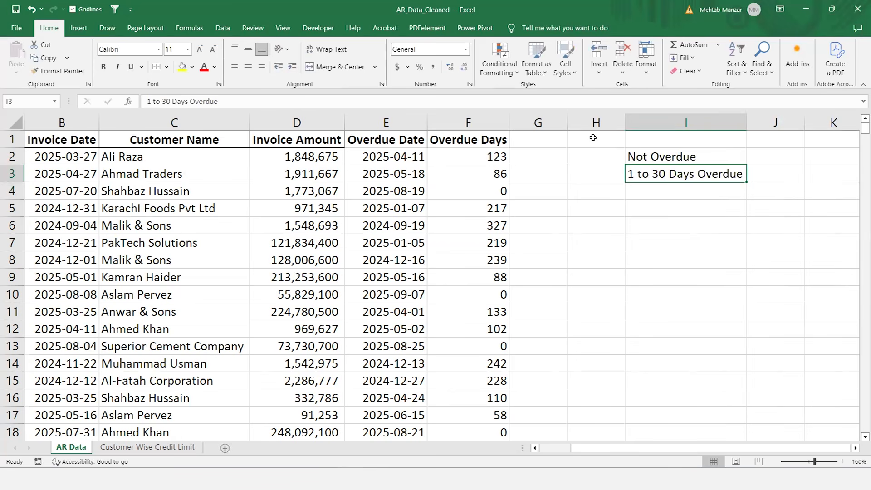
- Copy the I3 label down to I4 and change the copy to "31 to 60 Days Overdue"
key(shift+Down)
key(ctrl+d)
key(Down)
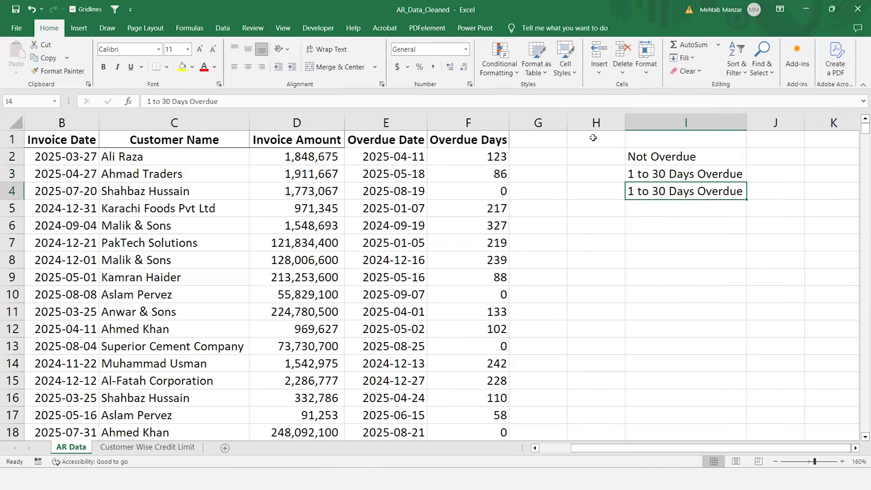
key(F2)
key(Left)
key(Left)
key(Left)
key(Left)
key(Left)
key(Left)
key(Left)
key(Left)
key(Left)
key(Left)
key(Left)
key(Left)
key(Left)
key(Left)
key(Left)
key(Left)
key(Left)
key(Left)
key(Left)
key(BackSpace)
text(31)
key(Right)
key(Right)
key(Right)
key(Right)
key(Right)
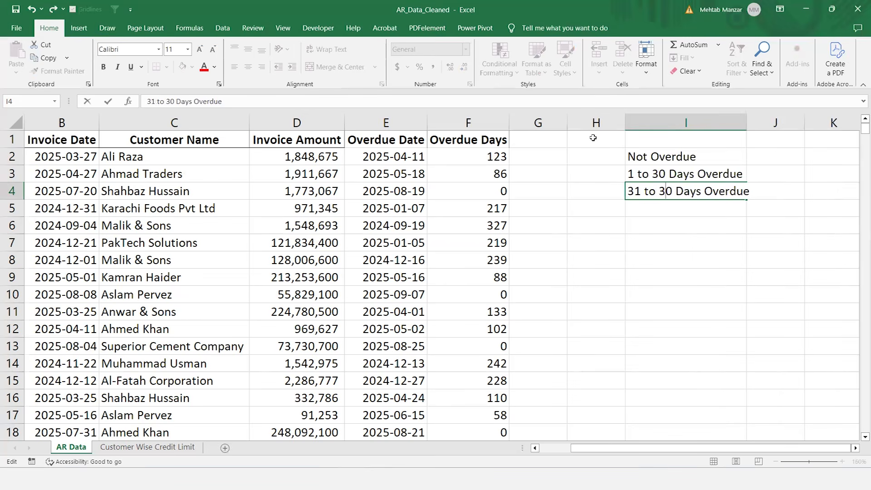
key(BackSpace)
text(6)
key(Return)
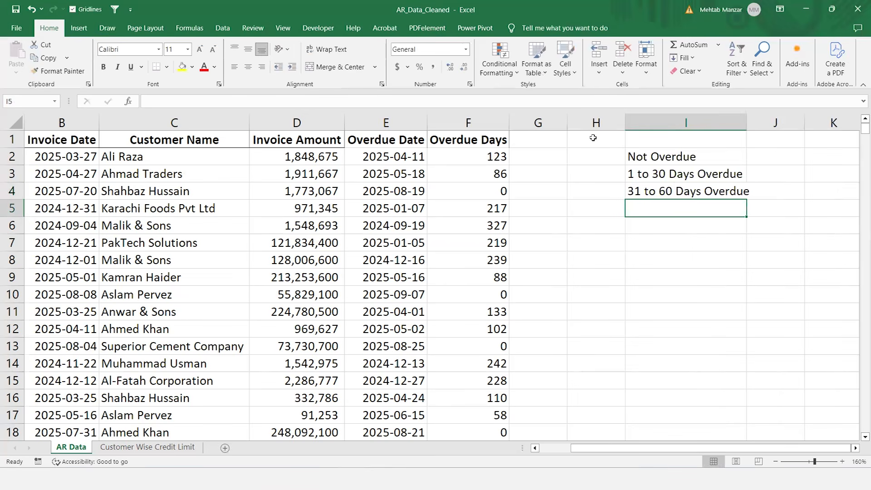
- Copy the I4 label down to I5 and change the copy to "61 to 90 Days Overdue"
key(ctrl+d)
key(F2)
key(Left)
key(Left)
key(Left)
key(Left)
key(Left)
key(Left)
key(Left)
key(Left)
key(Left)
key(Left)
key(Left)
key(Left)
key(Left)
key(Left)
key(Left)
key(Left)
key(Left)
key(Left)
key(Left)
key(Left)
key(BackSpace)
text(6)
key(Right)
key(Right)
key(Right)
key(Right)
key(Right)
key(Right)
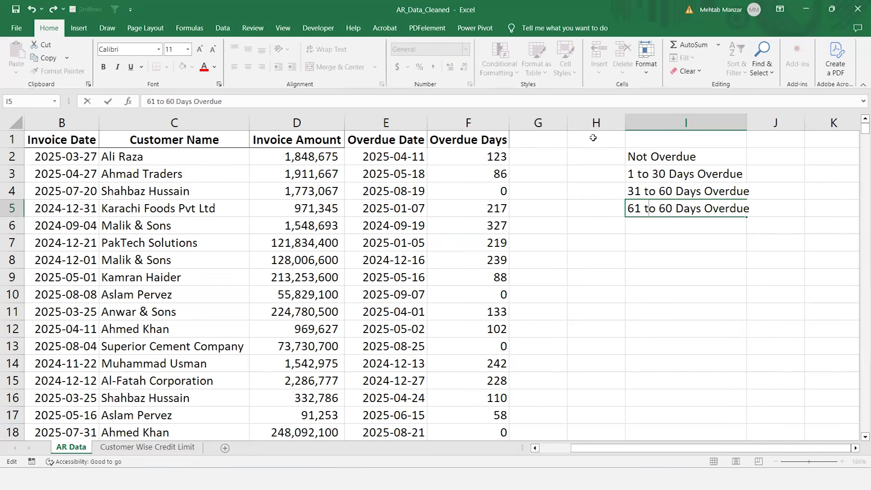
key(BackSpace)
text(9)
key(Return)
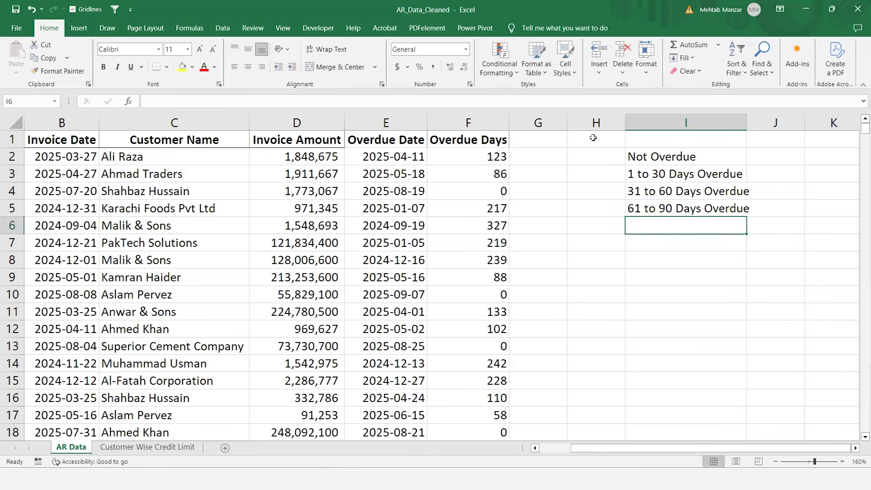
- Enter "91 or more Days" as the last aging category in I6, with "or" spelled with a lowercase letter o
text(91)
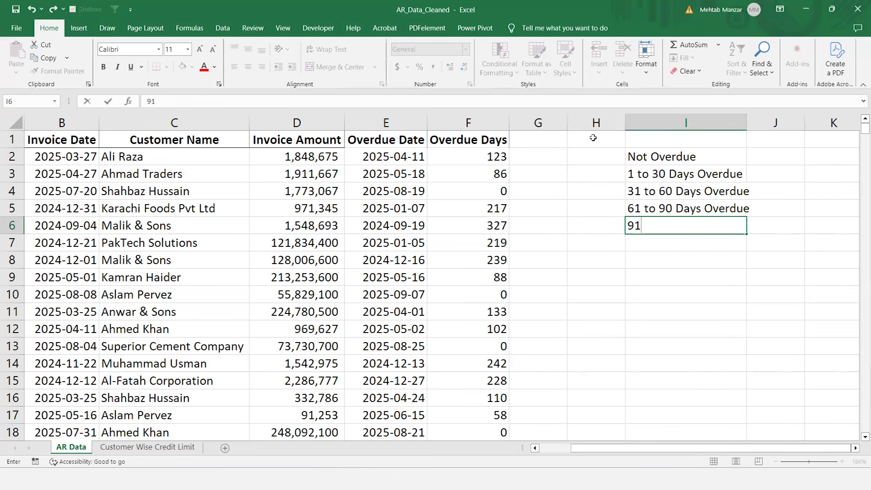
text( 0r more Days)
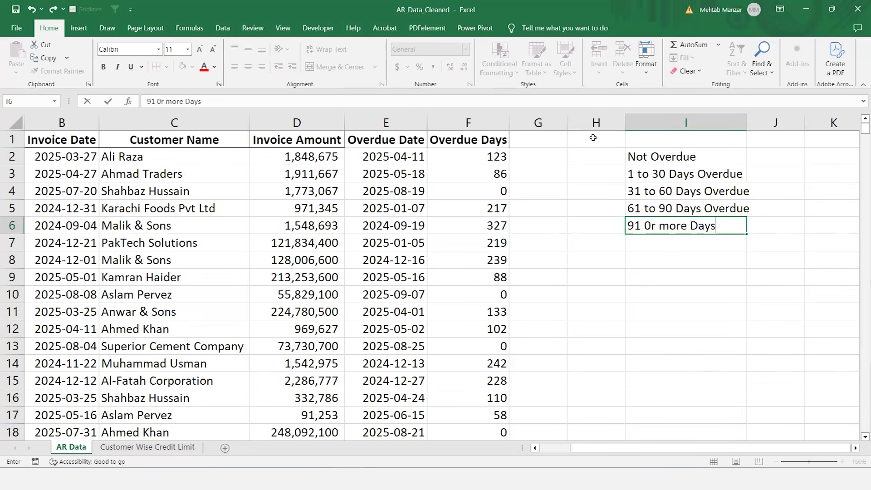
key(Return)
key(Up)
key(F2)
key(Left)
key(Left)
key(Left)
key(Left)
key(Left)
key(Left)
key(Left)
key(Left)
key(Left)
key(Left)
key(Left)
key(BackSpace)
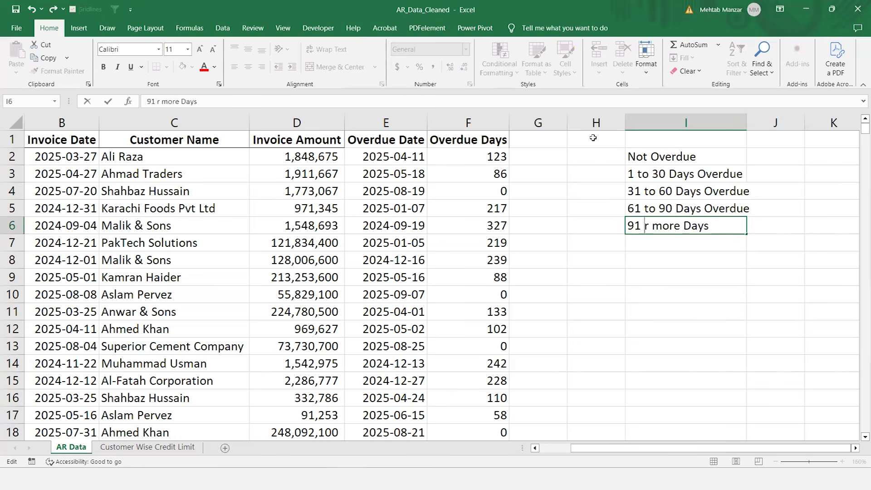
text(o)
key(Return)
key(Up)
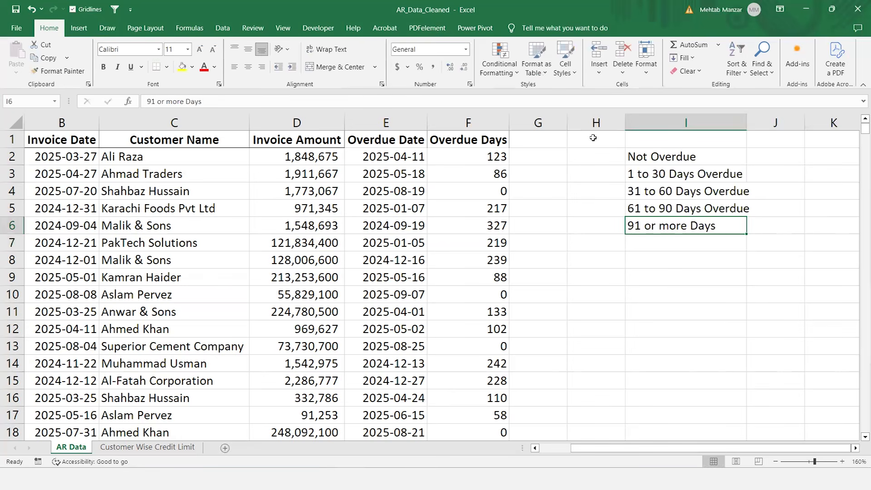
- Review the aging category labels in I2:I6 against the invoices' Overdue Days values in column F
key(Up)
key(Up)
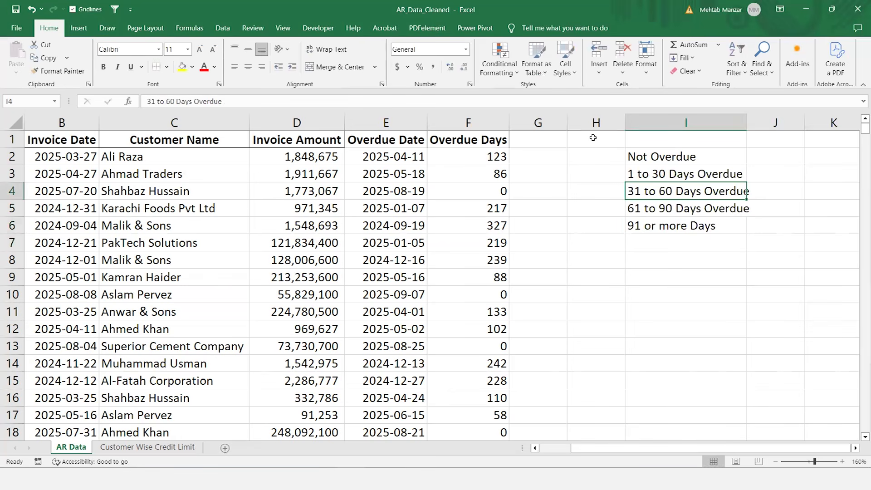
key(Up)
key(Up)
key(ctrl+shift+Down)
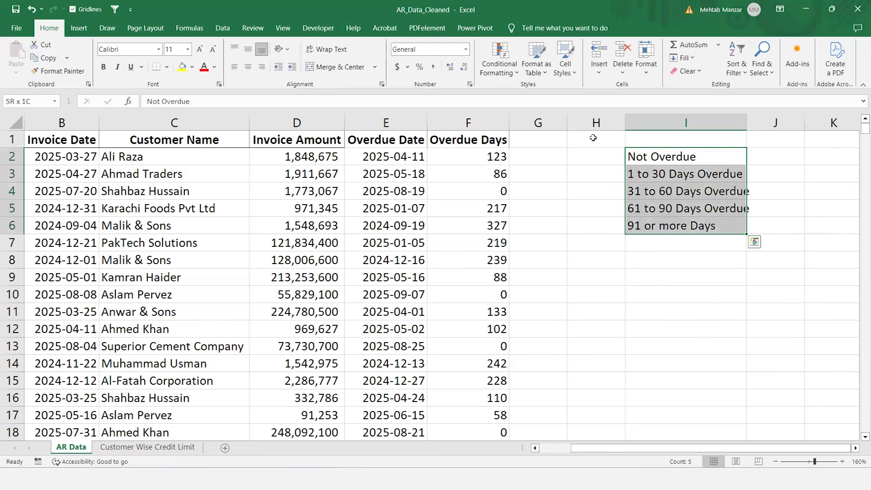
click(483, 173)
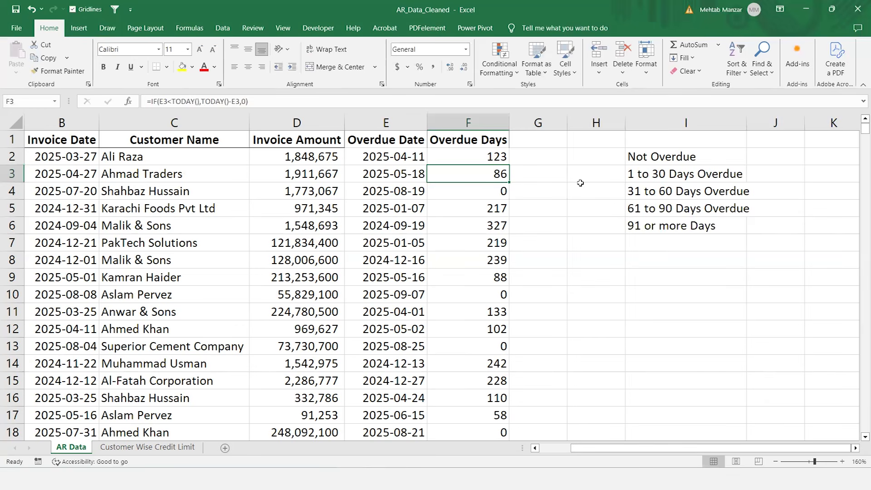
click(546, 171)
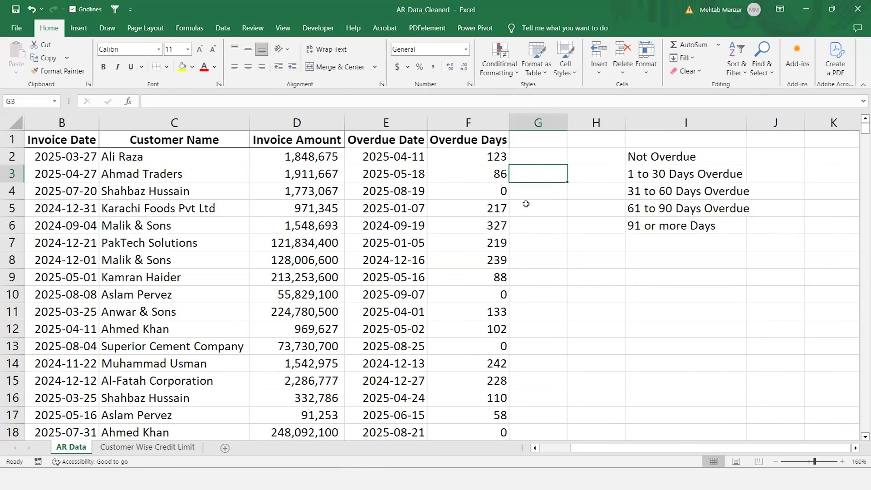
click(503, 209)
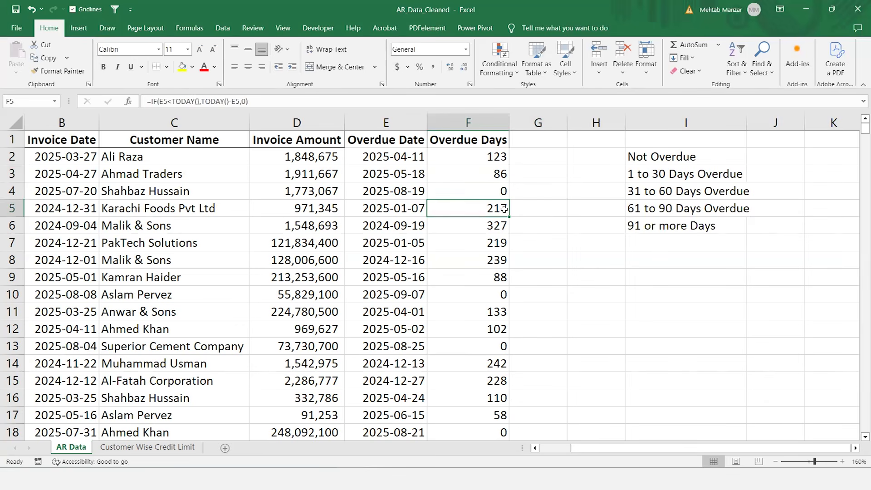
click(654, 225)
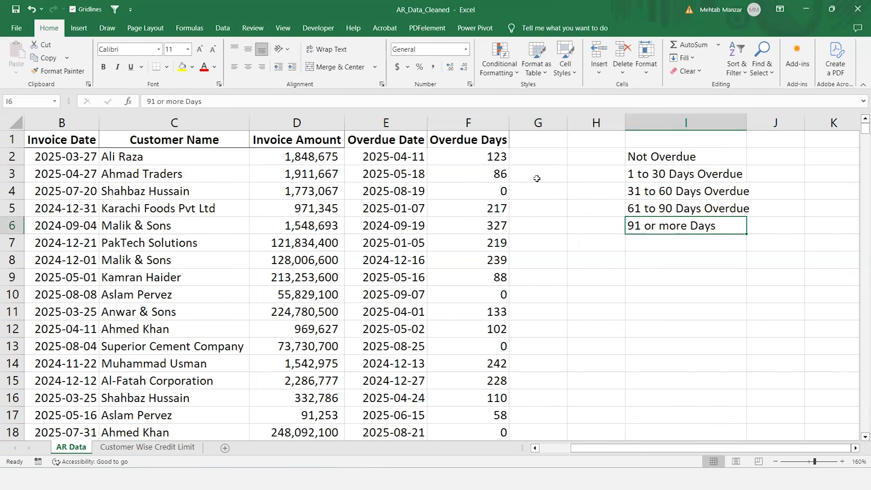
- Add a "Status" header in G1, beside the Overdue Days column
click(534, 144)
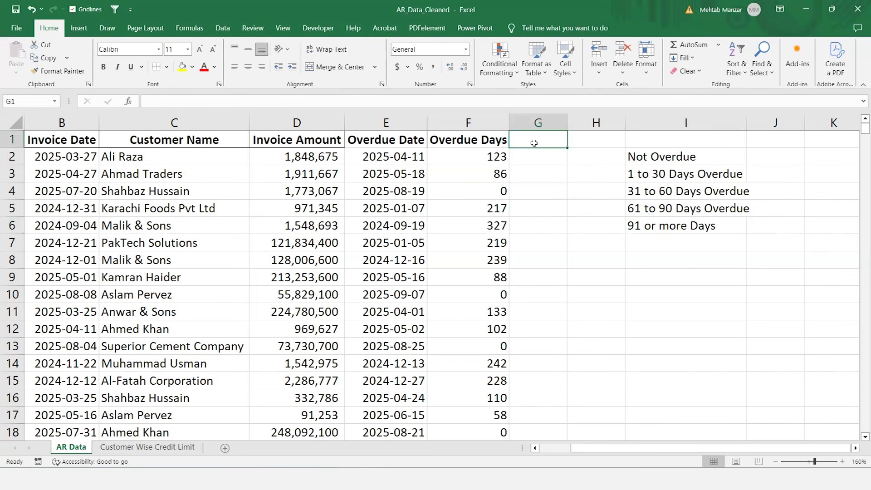
text(Sta)
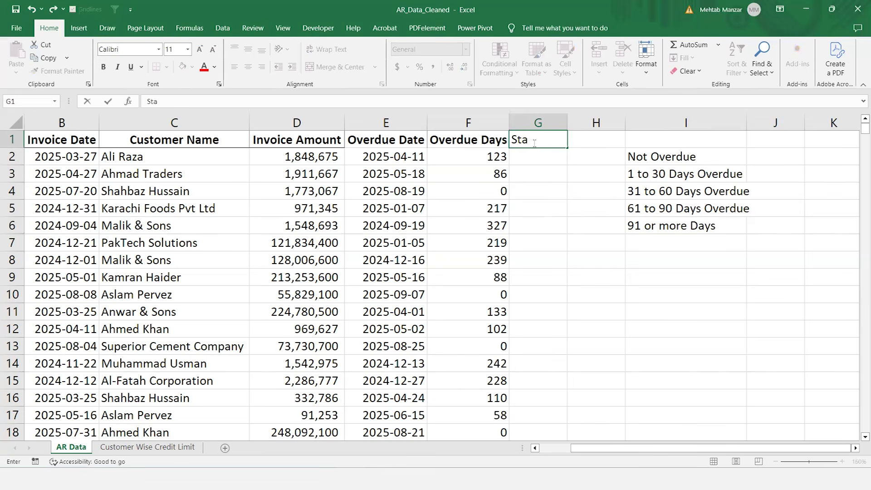
text(tus)
key(Return)
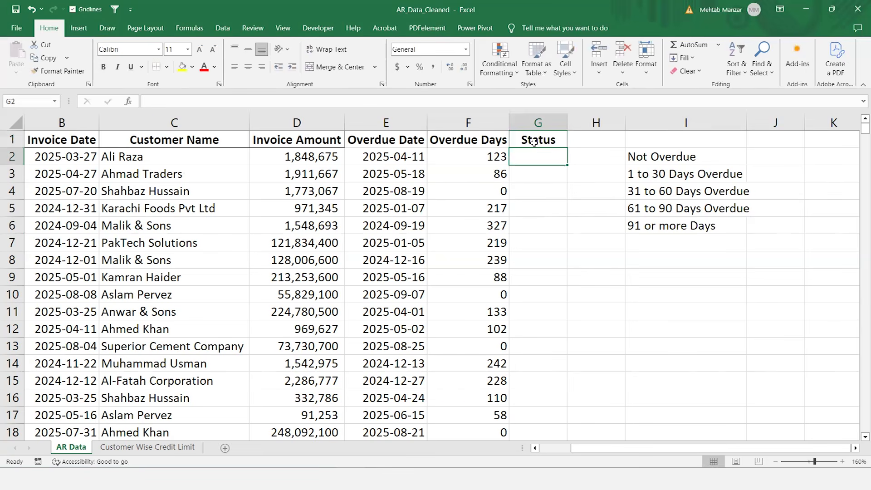
text(=vl)
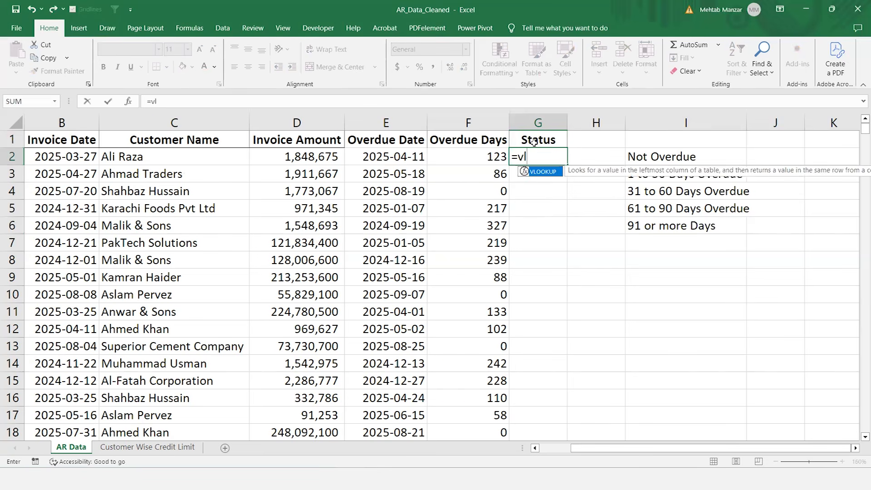
key(Tab)
key(Escape)
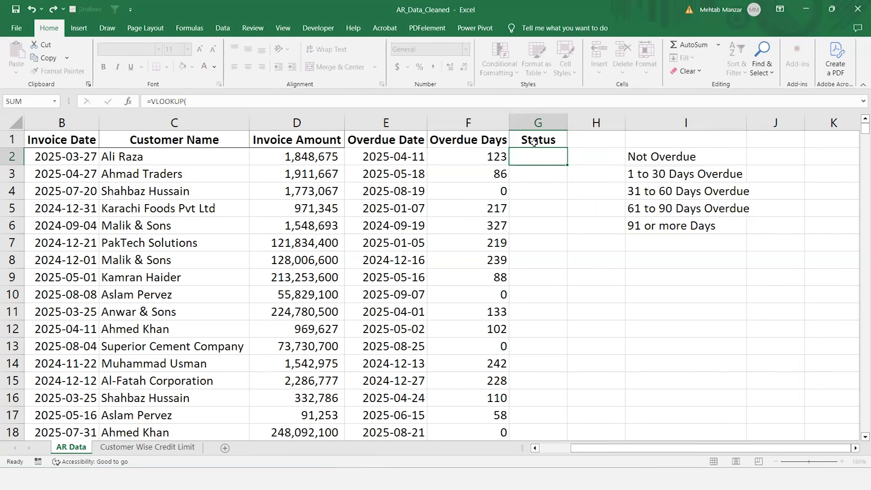
- Insert two blank columns at column H, between the Status column and the aging category labels
key(Right)
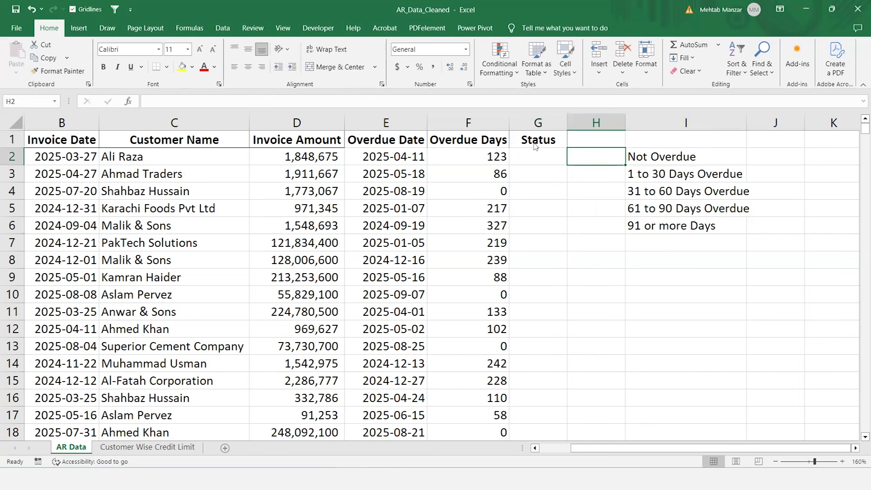
key(ctrl+shift+equal)
key(r)
key(c)
key(Return)
key(F4)
- Enter the lower bounds 0, 1 and 31 in J2:J4 beside the first three aging categories
key(Right)
key(Right)
scroll(534, 142, right, 2)
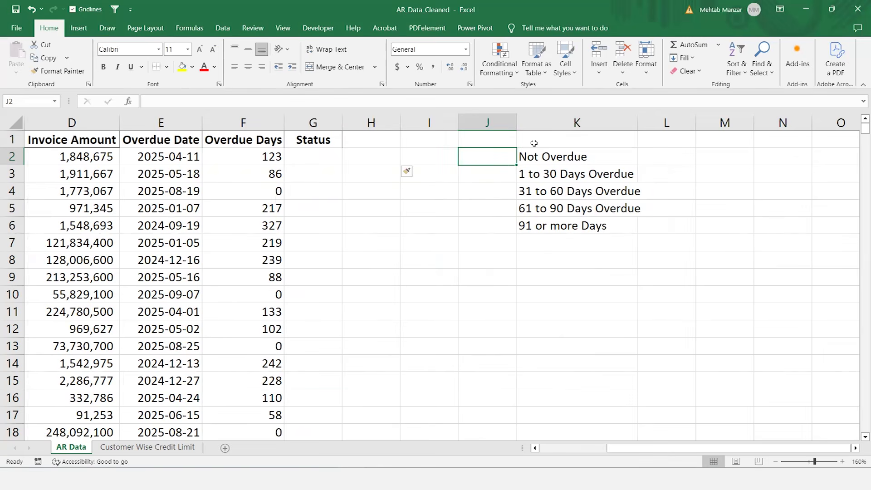
text(0)
key(Return)
text(1)
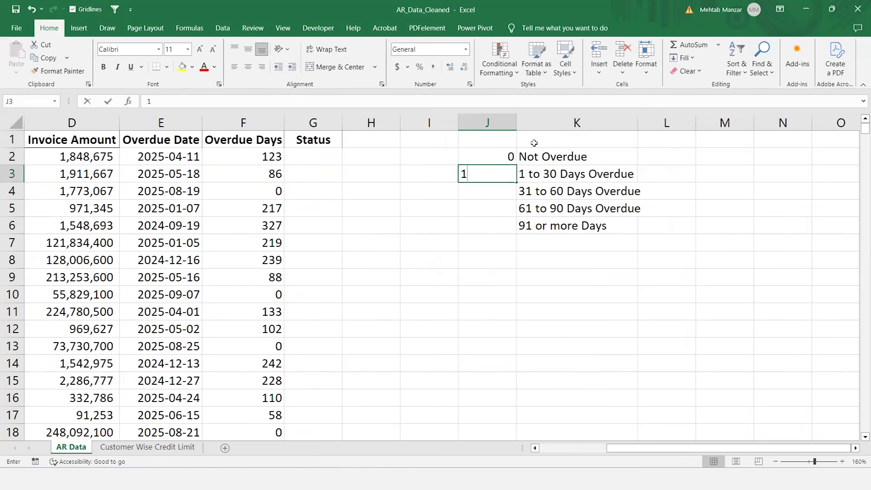
key(Return)
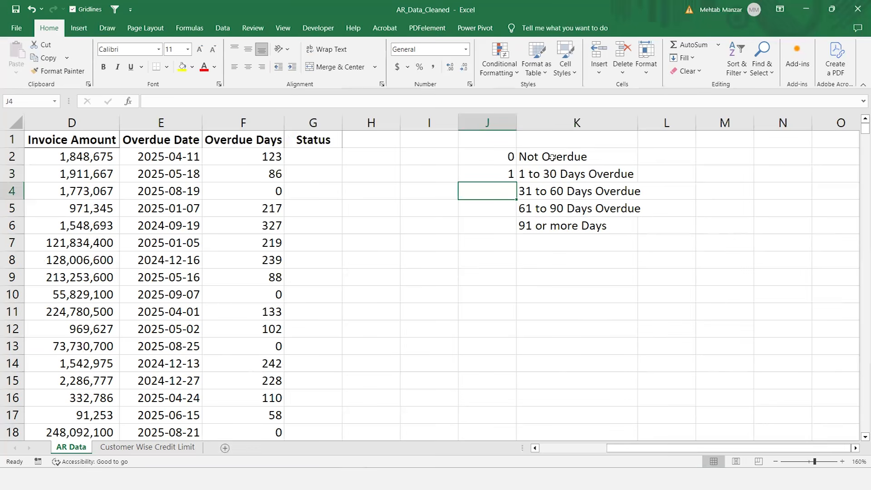
text(31)
key(Return)
key(Return)
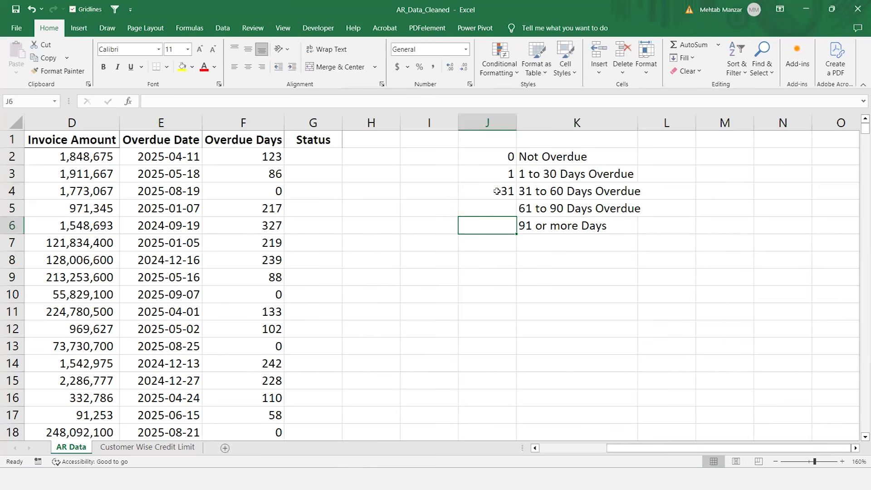
- Flash Fill the remaining lower bounds in J5:J6 and check the whole threshold list in J2:J6
key(Up)
key(Up)
key(Up)
key(Down)
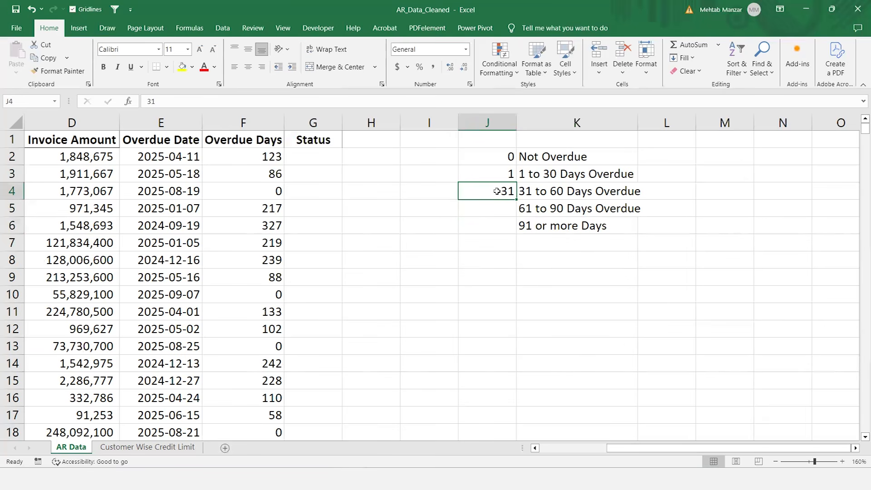
key(shift+Down)
key(shift+Down)
key(ctrl+e)
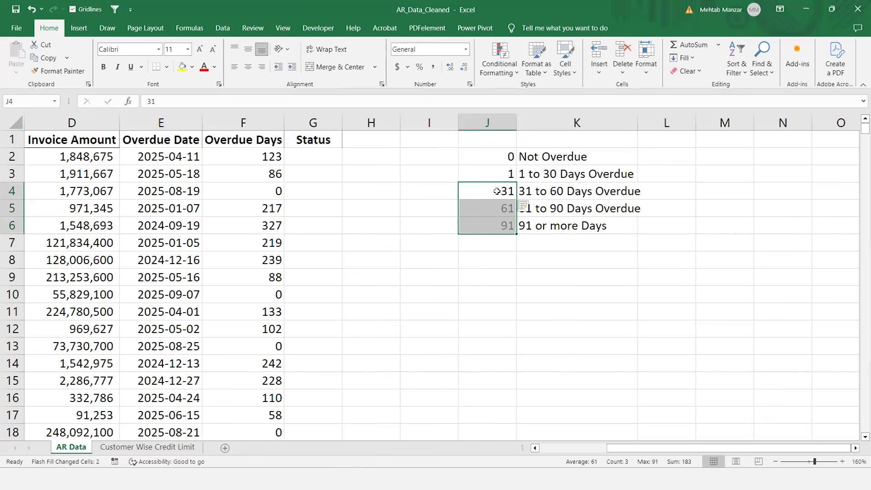
key(Up)
key(Up)
key(ctrl+shift+Down)
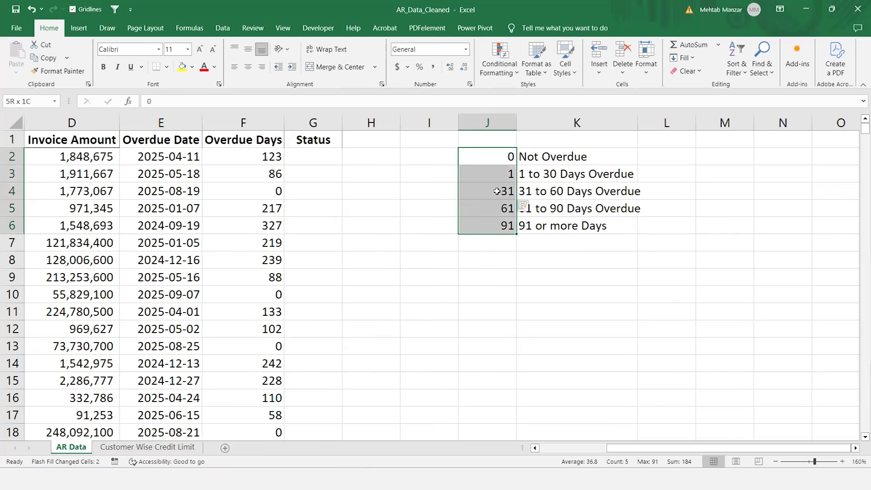
- Start a VLOOKUP formula in G2 with the invoice's overdue days in F2 as the lookup value
key(Left)
key(Left)
key(Left)
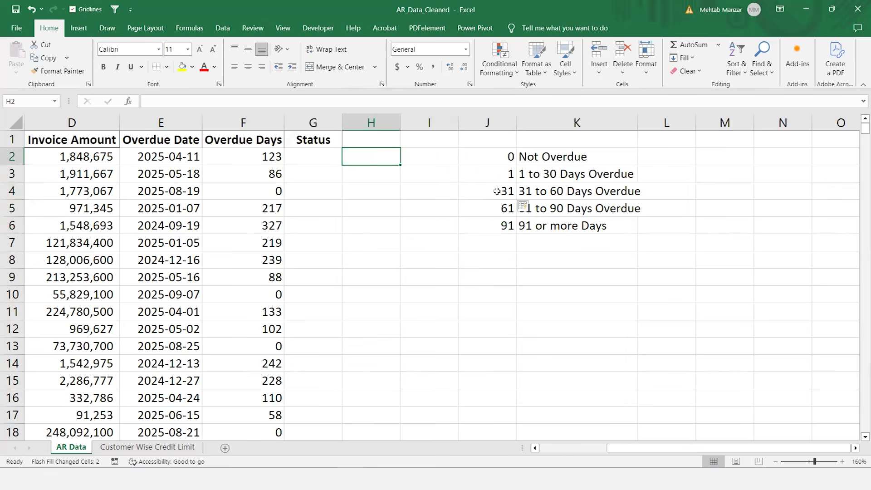
text(=vl)
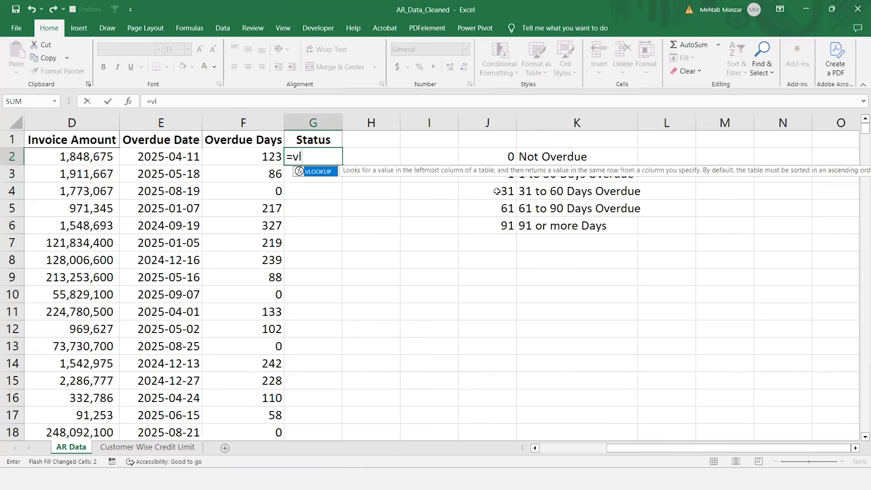
key(Tab)
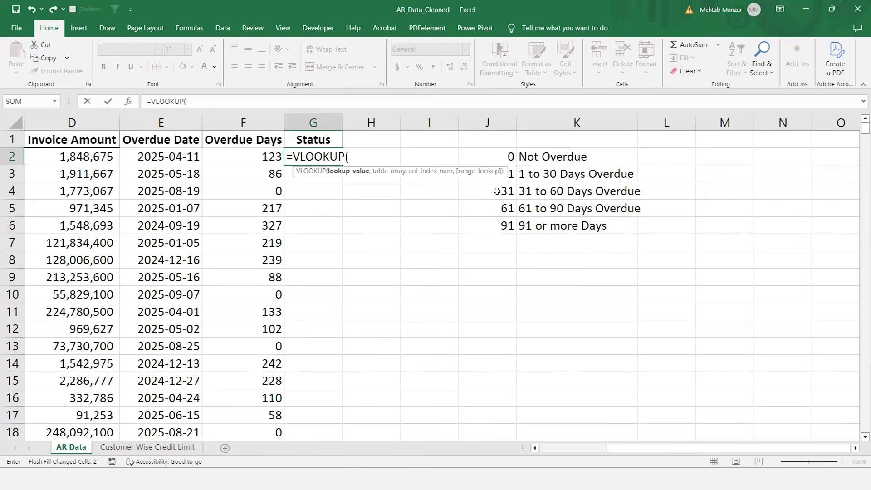
click(279, 156)
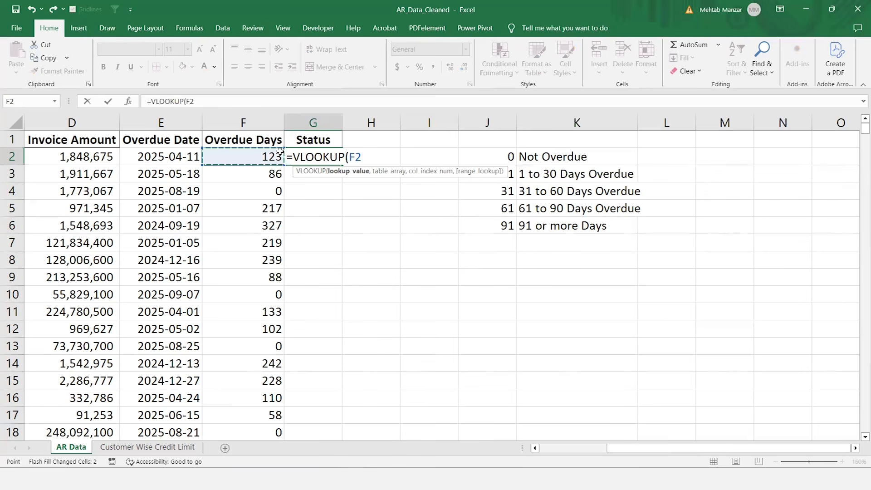
text(,)
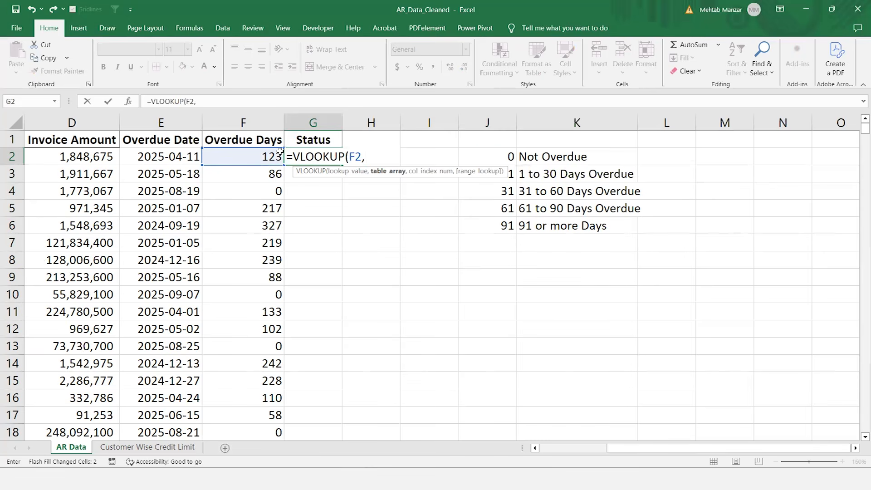
- Set the VLOOKUP table array to the aging table J2:K6, locked as the absolute reference $J$2:$K$6
key(Right)
key(Right)
key(Right)
key(shift+Right)
key(shift+Down)
key(shift+Down)
key(shift+Down)
key(shift+Down)
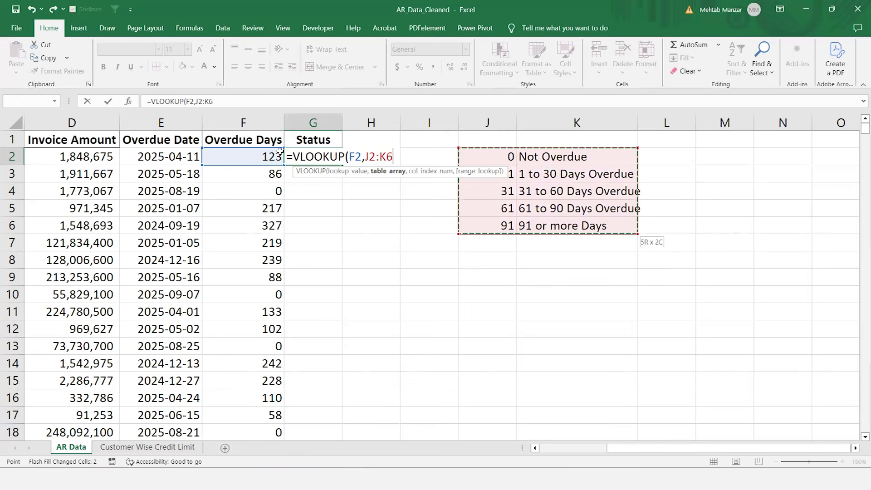
key(F4)
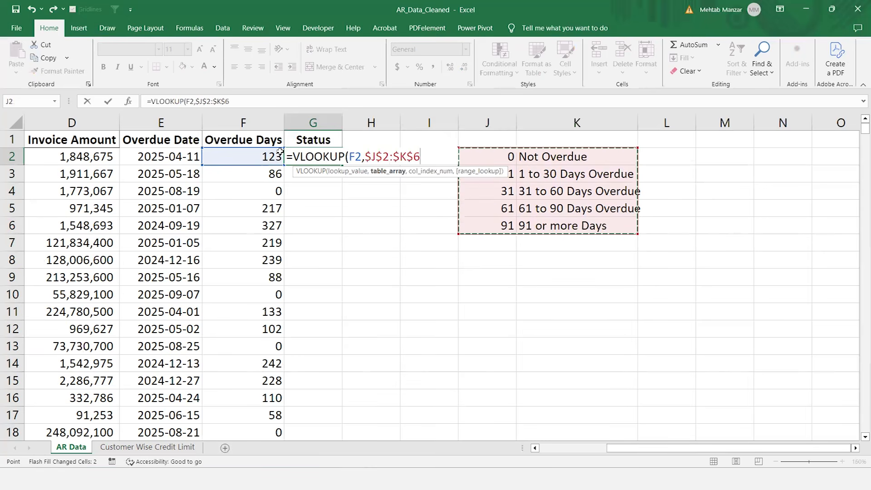
text(,)
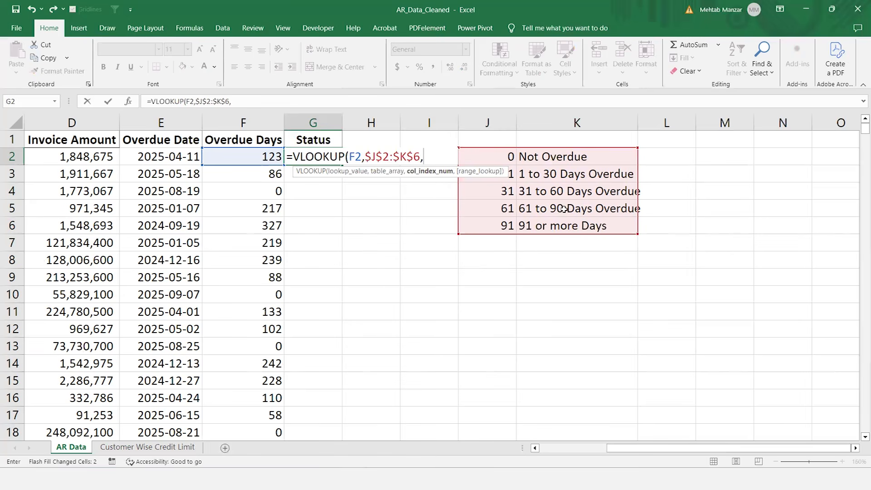
- Complete the G2 VLOOKUP with column index 2 and TRUE for an approximate match
text(2,)
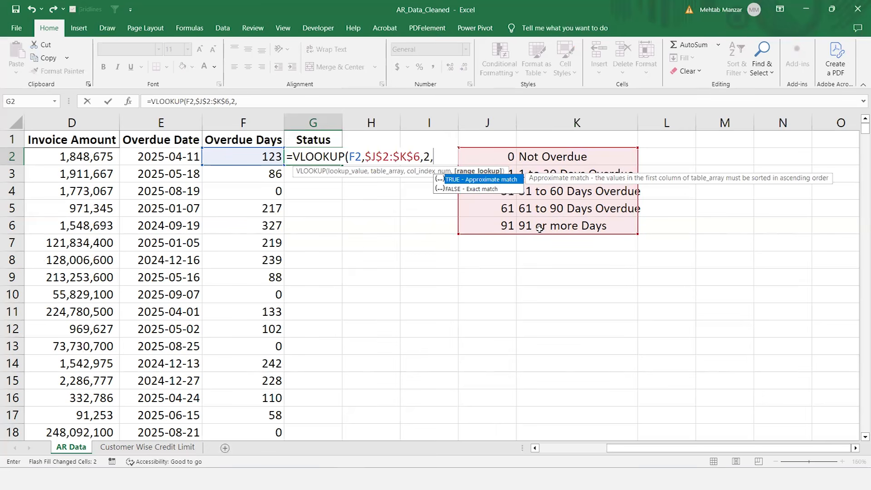
key(Tab)
key(Return)
- Fill the G2 Status formula down to all invoice rows and autofit the width of column G
key(Down)
key(Up)
key(Up)
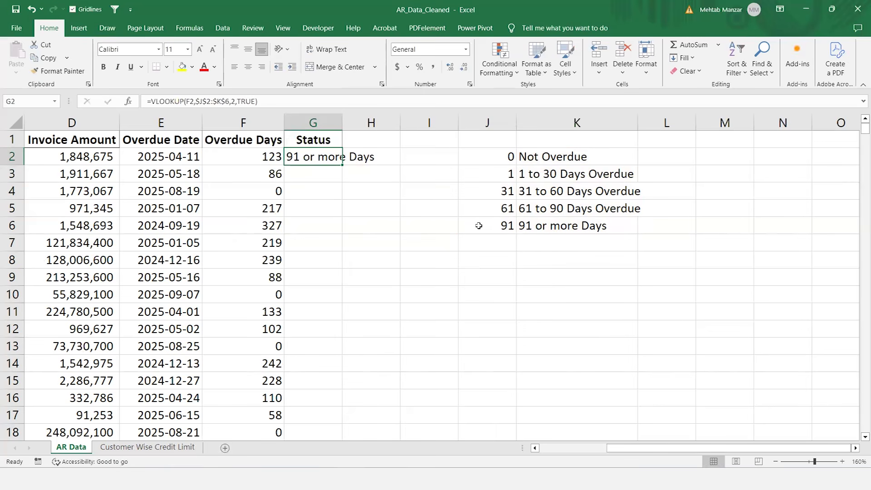
double_click(341, 165)
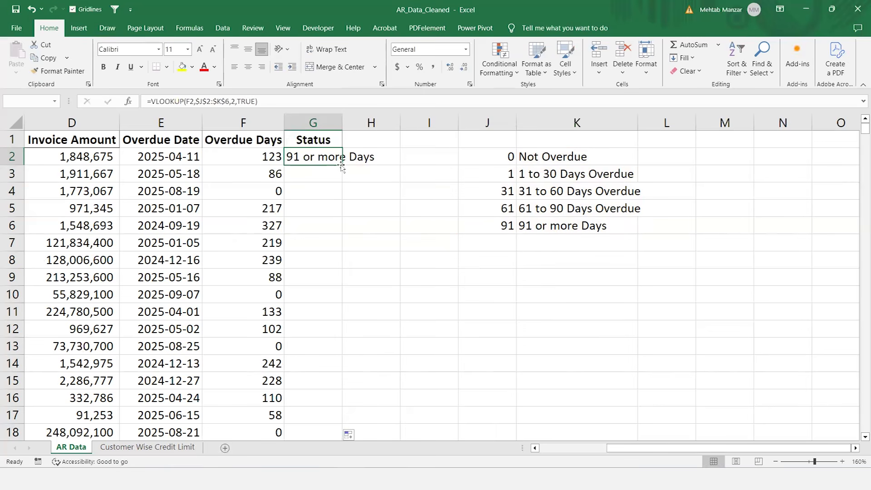
double_click(342, 123)
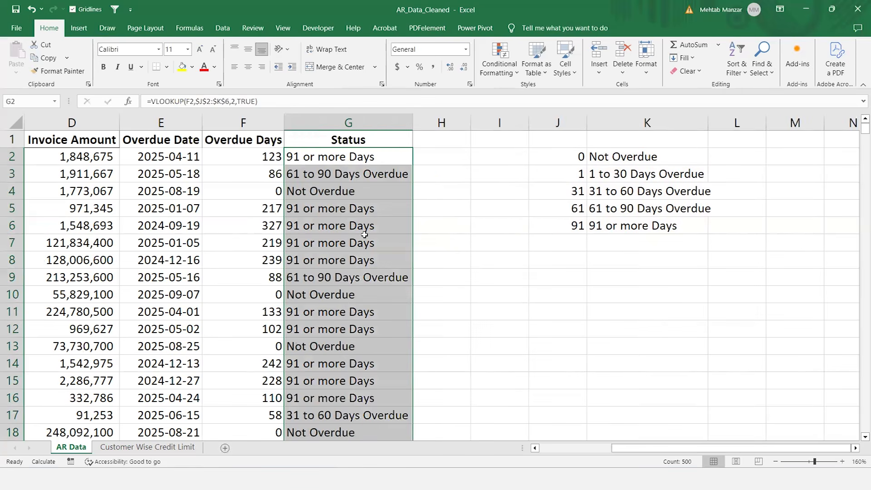
- Check the assigned Status categories against the Overdue Days for several invoices, and look back over the invoice columns to Invoice No
key(Left)
key(Down)
key(Down)
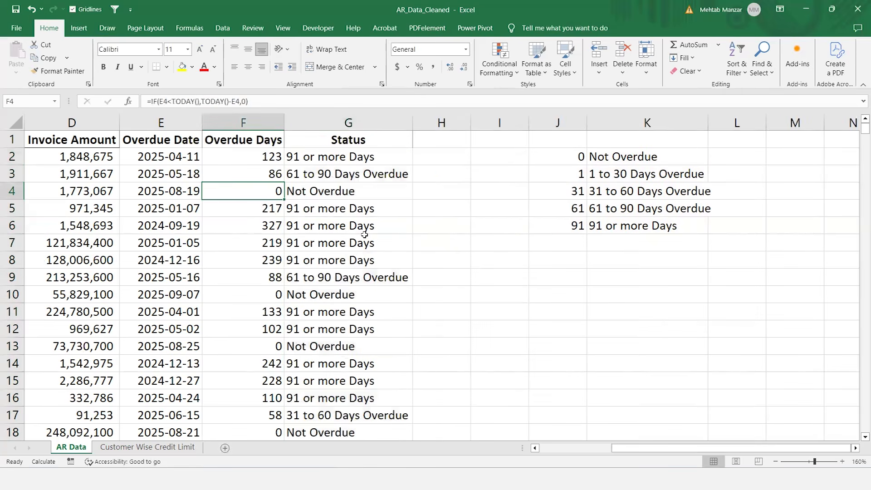
key(Right)
key(Down)
key(Down)
key(Down)
key(Down)
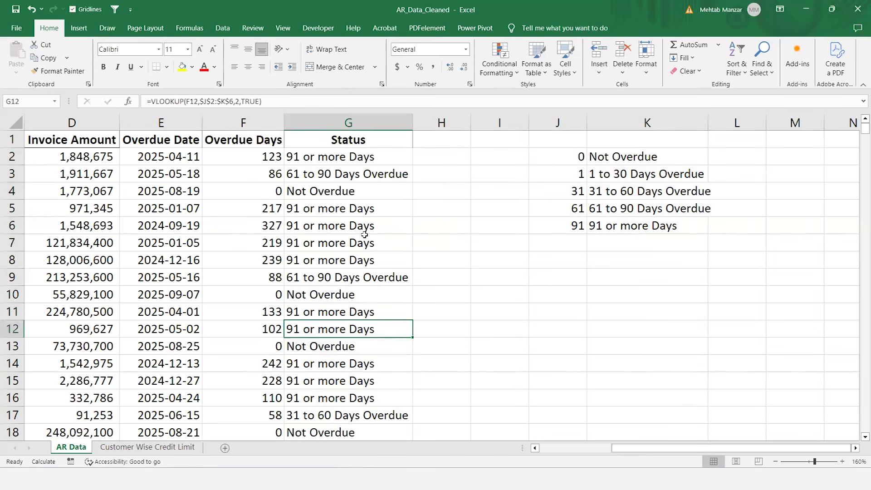
key(Left)
key(Right)
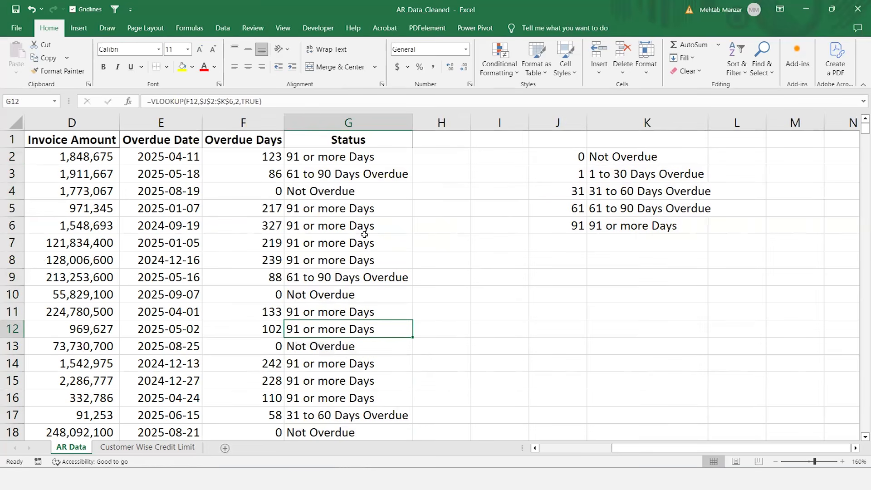
key(Left)
key(Left)
key(Left)
key(Left)
key(Left)
key(Left)
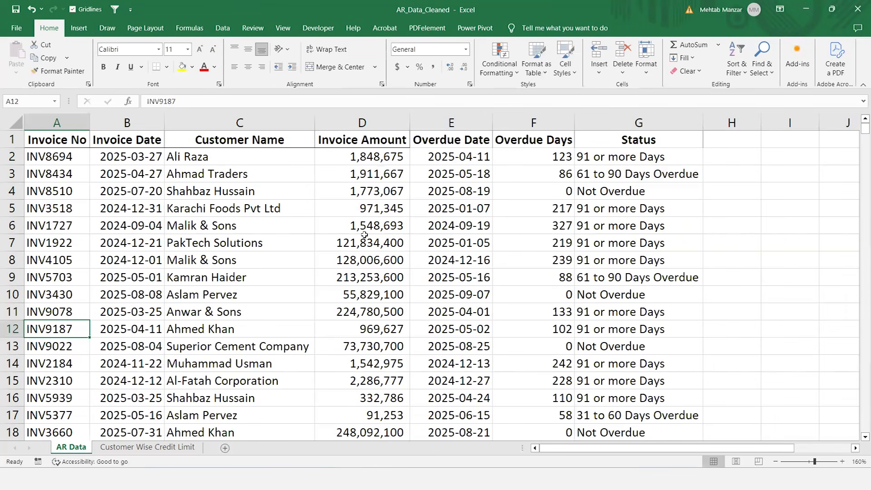
- Create a PivotTable on a new worksheet from the invoice data range 'AR Data'!$A$1:$G$501
click(251, 282)
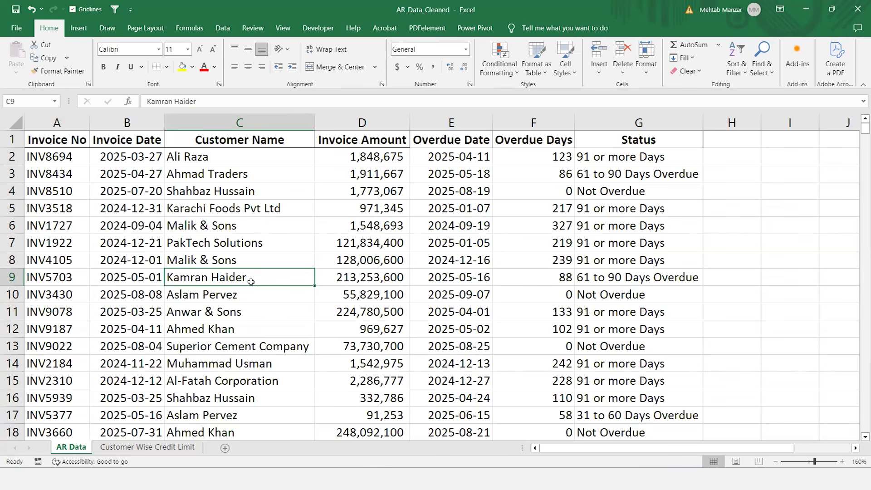
click(80, 30)
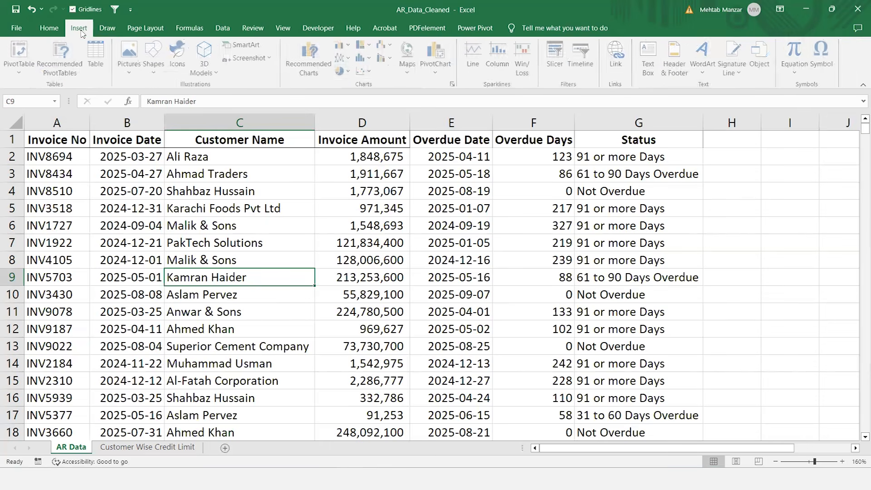
click(27, 54)
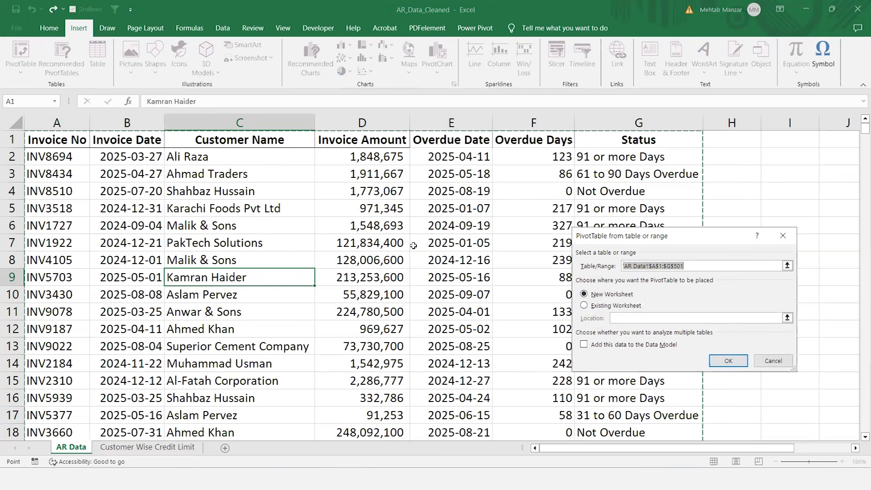
click(728, 361)
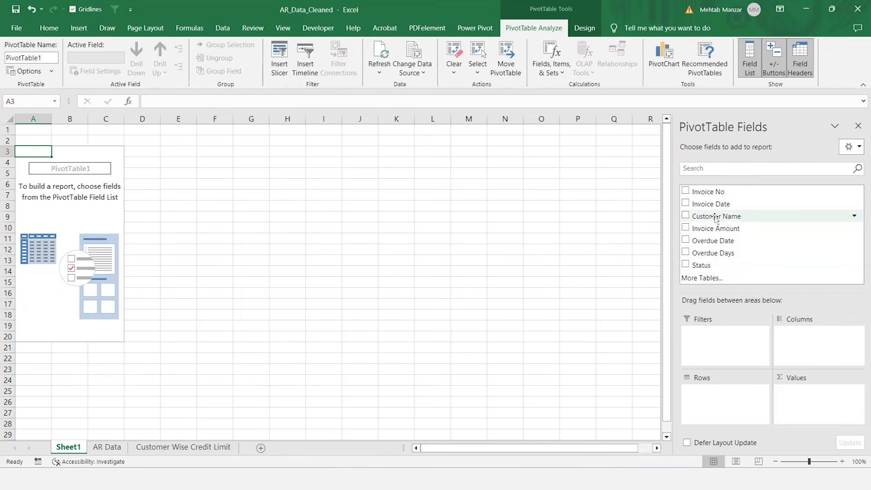
- Lay out the PivotTable with Customer Name as rows, Status as columns and Sum of Invoice Amount as values
drag(716, 218, 718, 396)
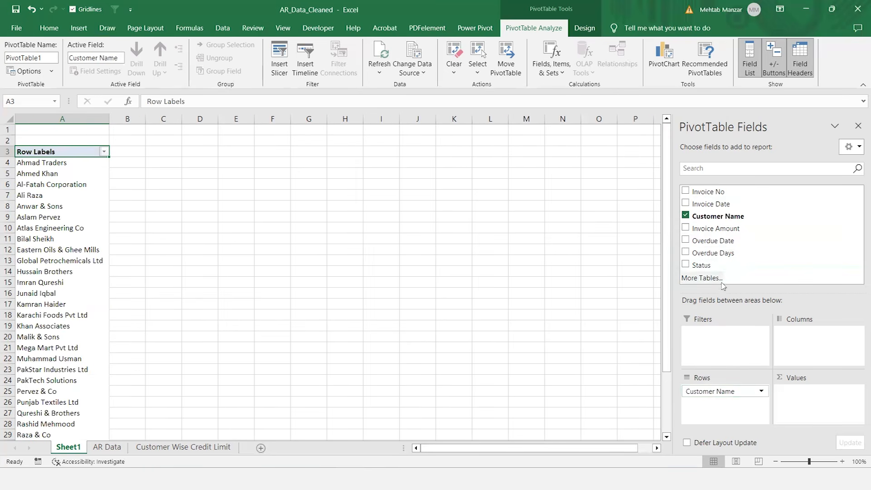
drag(705, 269, 803, 345)
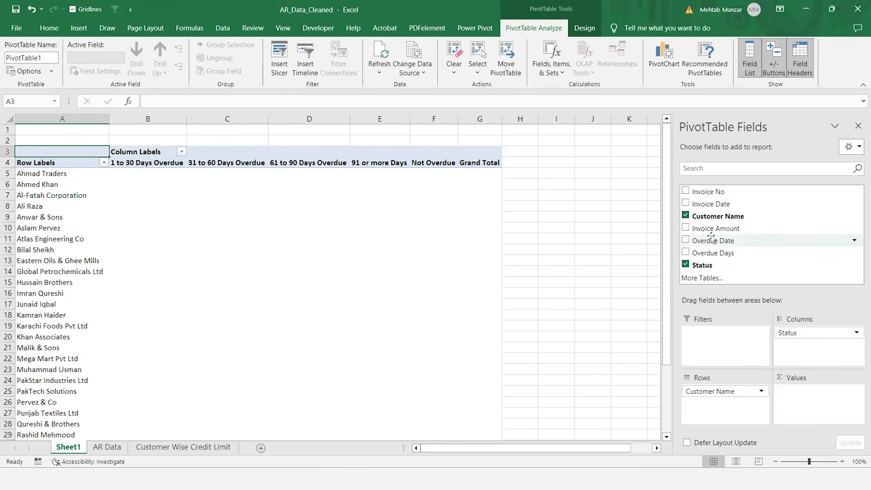
drag(714, 228, 815, 401)
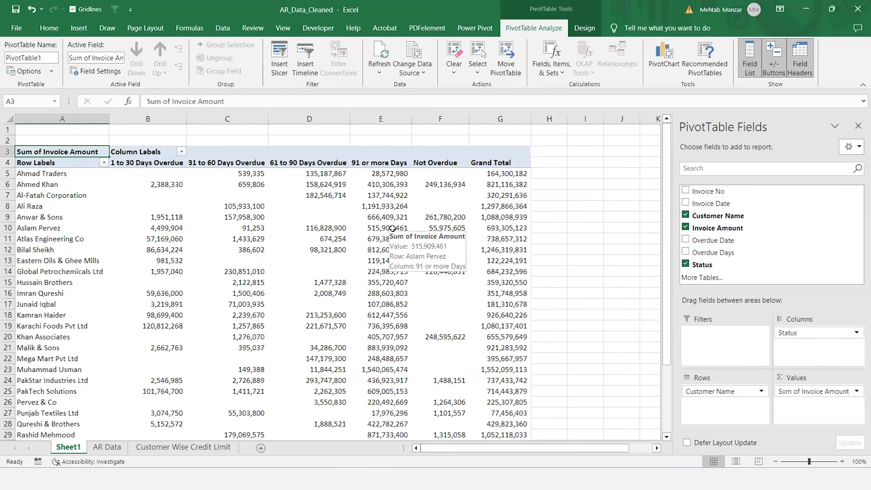
- Review each customer's invoice amounts across the aging categories, down to the Grand Total row and across to the Grand Total column
scroll(392, 228, up, 1)
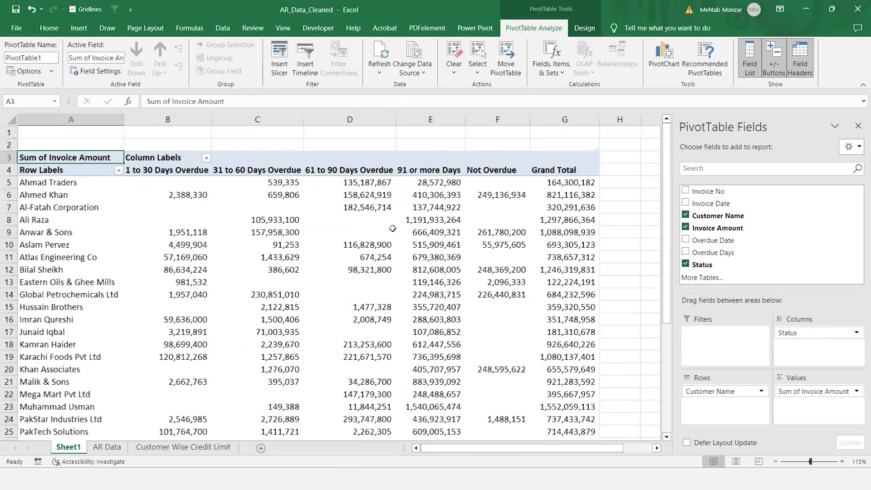
scroll(318, 213, up, 1)
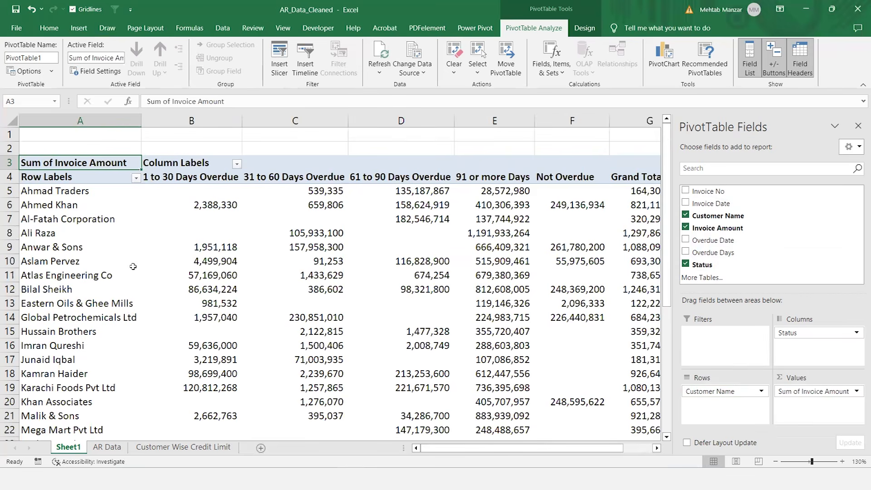
scroll(133, 266, down, 7)
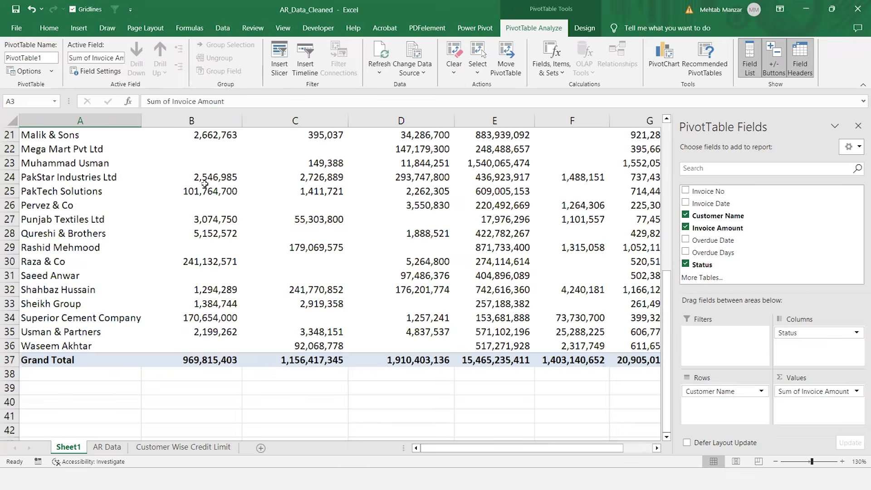
scroll(205, 181, up, 7)
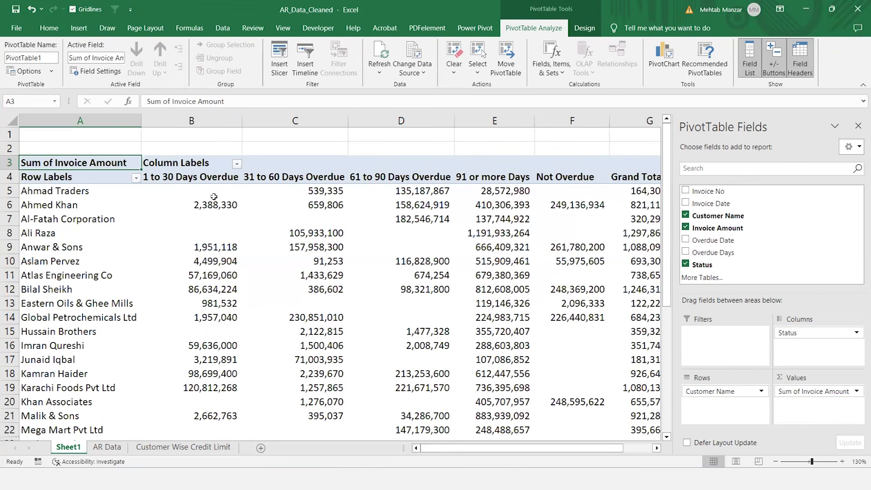
scroll(210, 276, down, 10)
scroll(183, 209, up, 8)
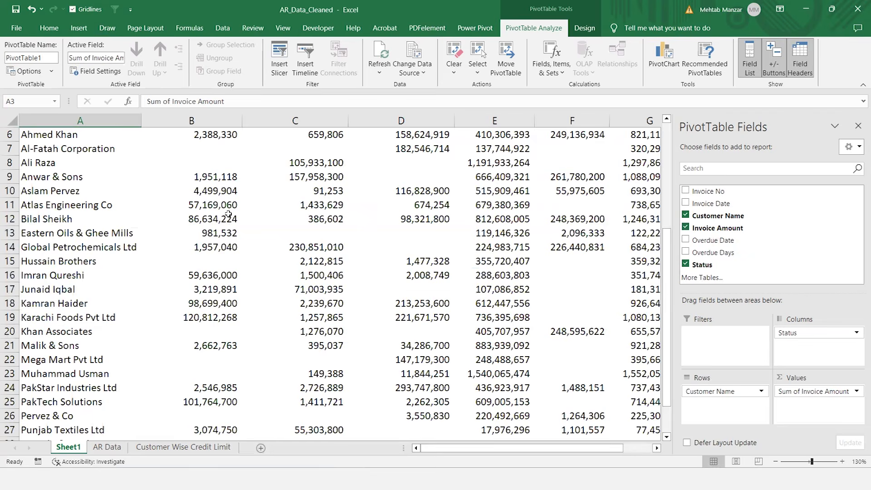
scroll(182, 209, up, 2)
click(218, 191)
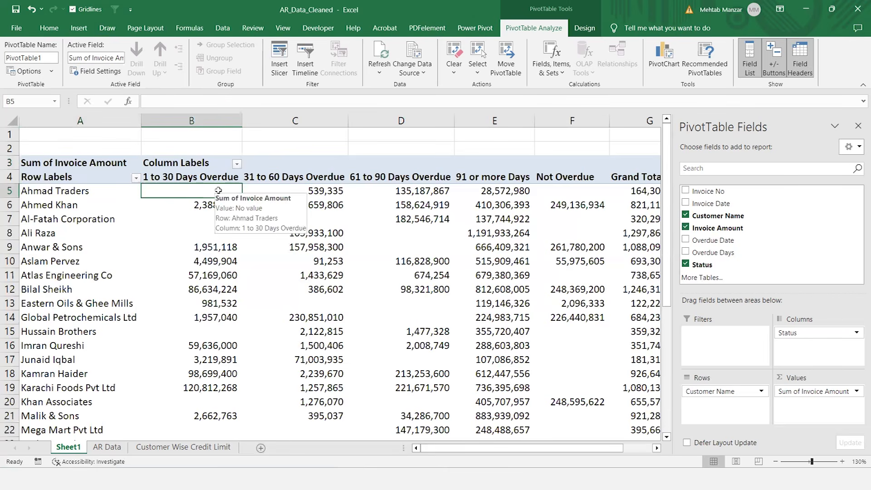
scroll(422, 236, down, 5)
scroll(354, 246, up, 5)
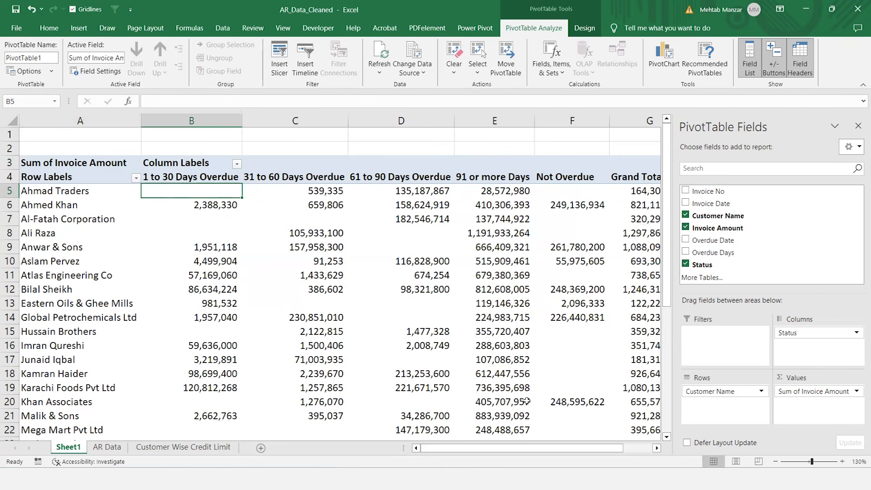
drag(509, 452, 541, 454)
mouse_move(498, 200)
- Remove Status, Sum of Invoice Amount and Customer Name from the PivotTable layout
drag(799, 335, 748, 241)
drag(809, 393, 778, 248)
drag(721, 391, 783, 247)
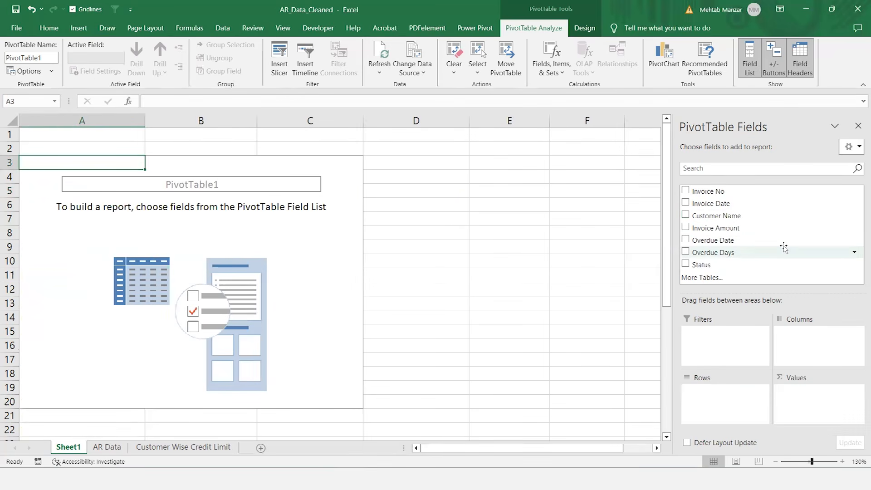
- Set up the PivotTable with Status as rows, Sum of Invoice Amount as values and Customer Name as the report filter
drag(702, 267, 717, 401)
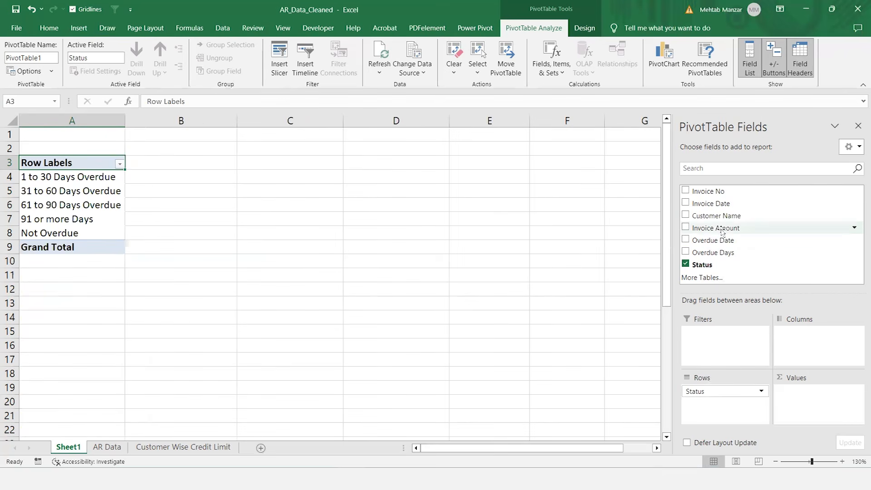
drag(720, 228, 812, 412)
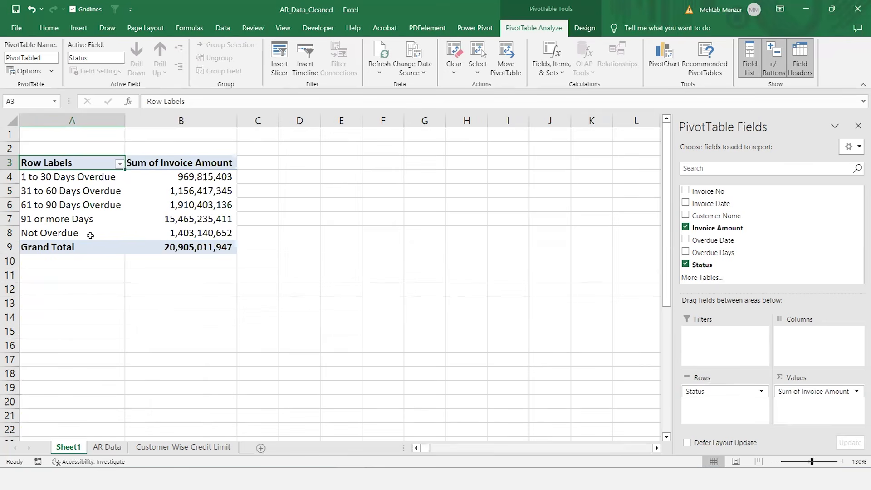
mouse_move(169, 251)
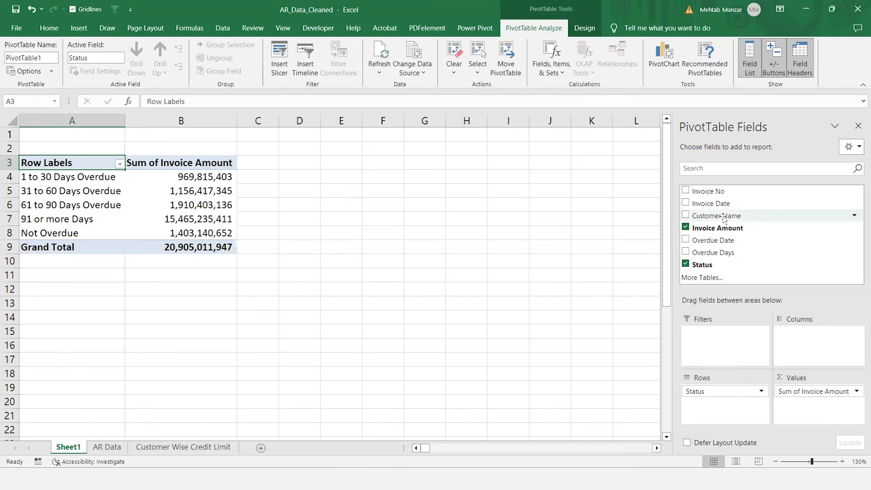
drag(721, 216, 738, 353)
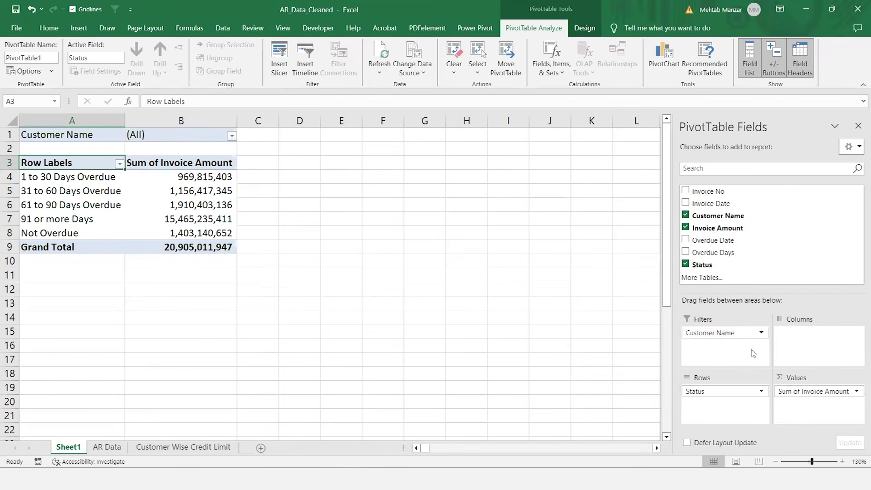
- Filter the PivotTable by customer to Atlas Engineering Co, and allow multiple items to include Al-Fatah Corporation as well
click(231, 136)
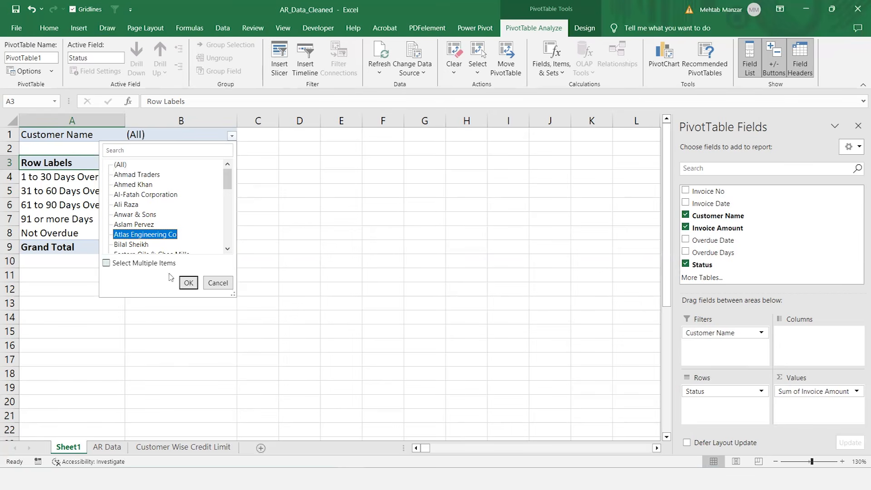
click(188, 282)
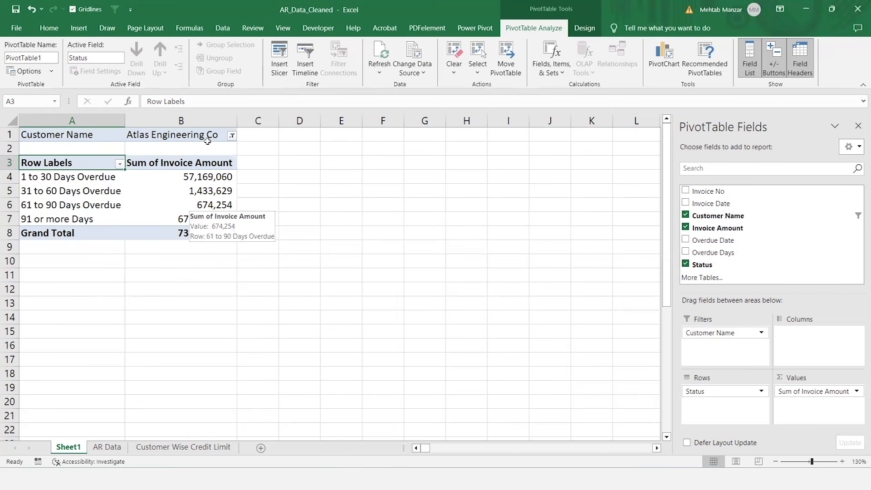
click(232, 136)
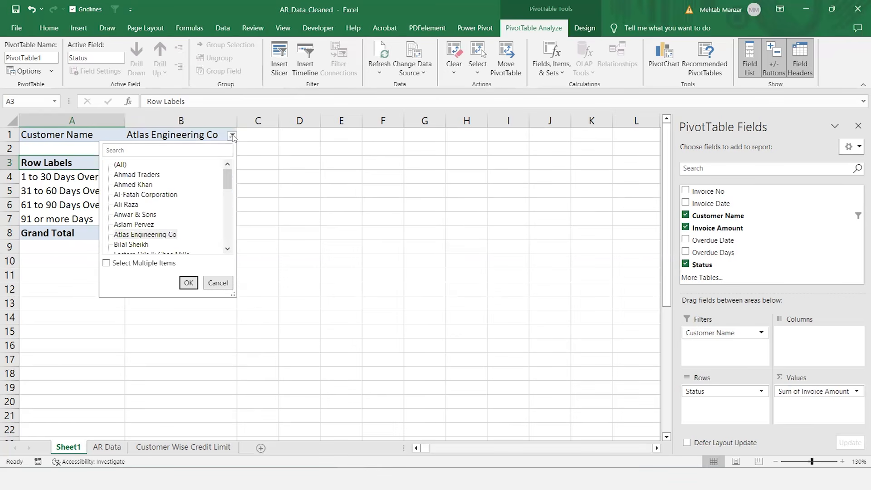
click(107, 263)
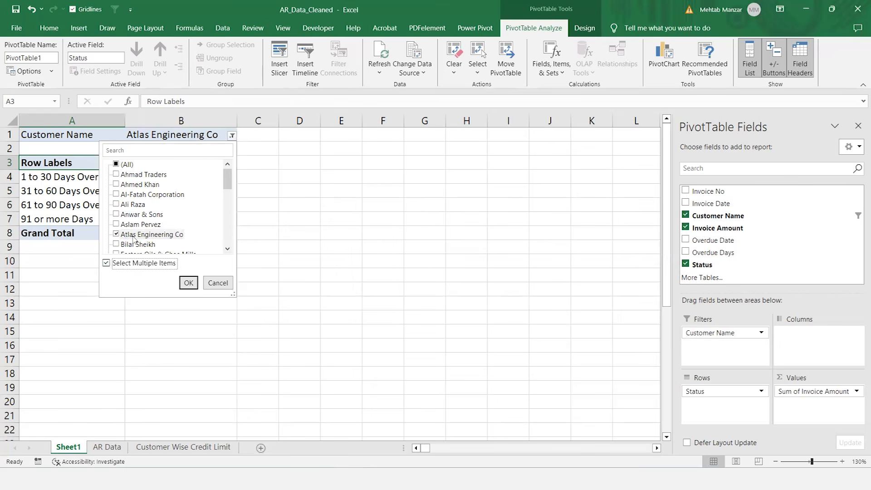
click(117, 194)
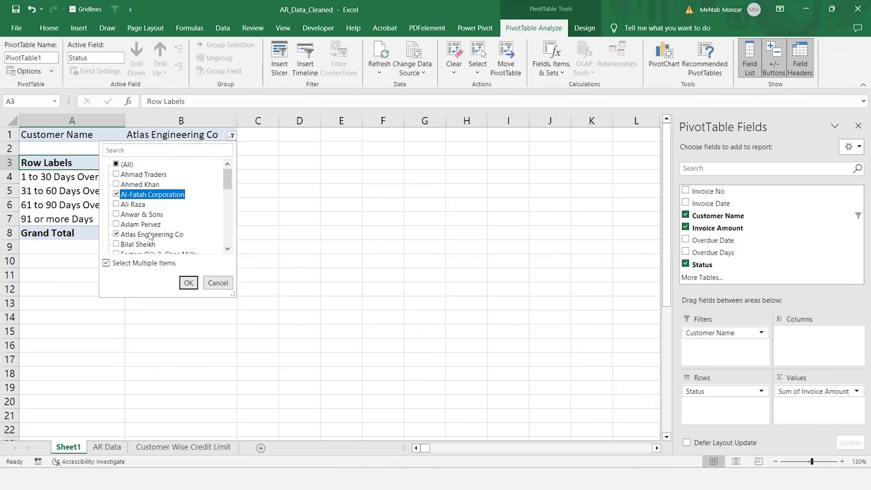
click(190, 283)
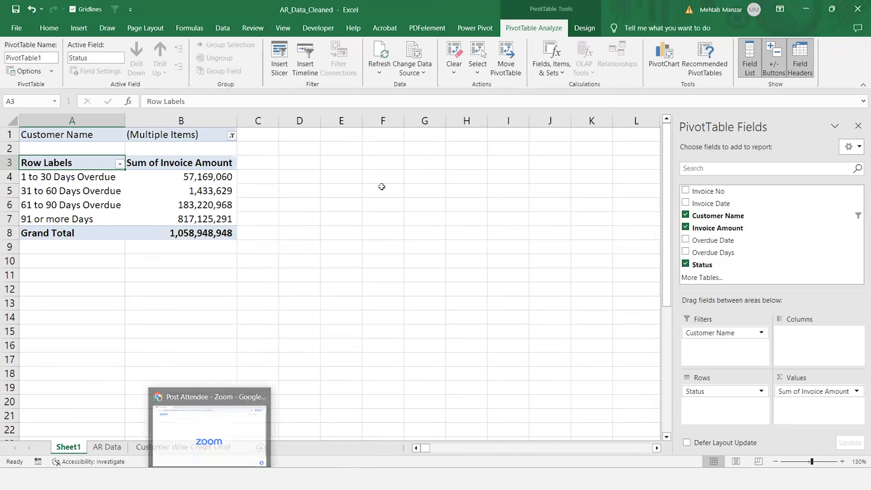
- Check the Aging Analysis instructions in the Accounts_Receivable_Analysis Word document and return to the AR Data sheet in Excel
mouse_move(322, 478)
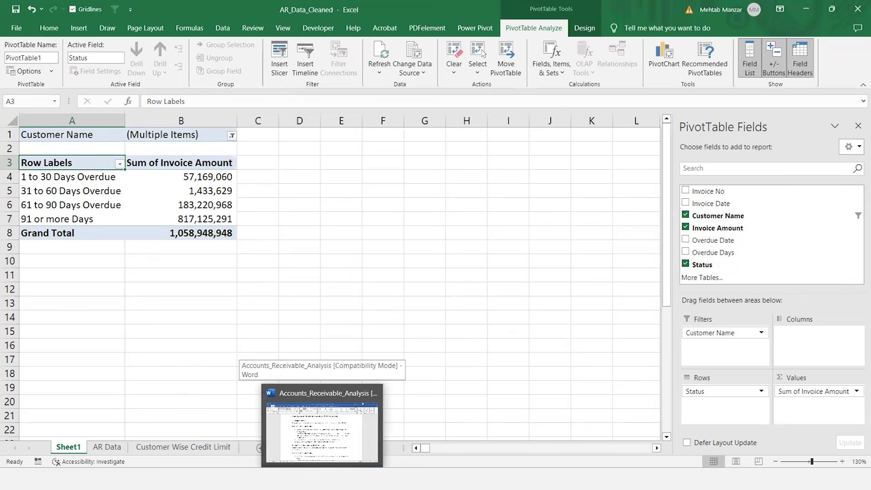
click(322, 478)
click(322, 478)
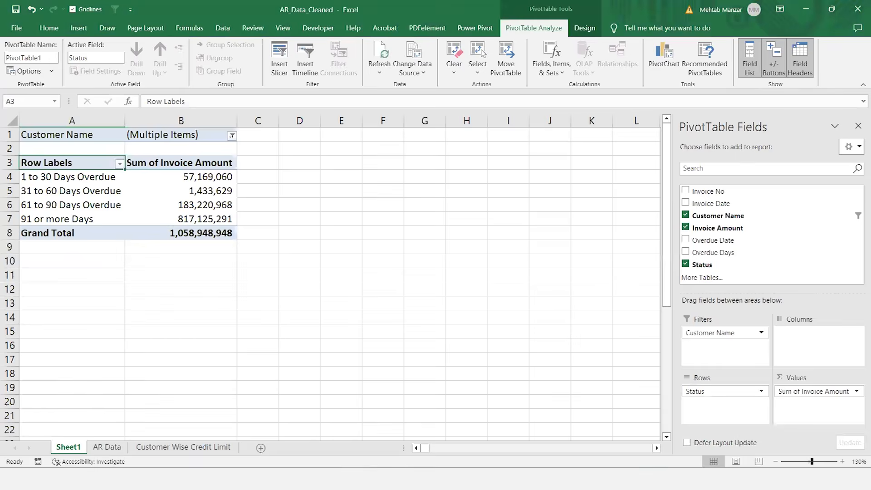
click(322, 478)
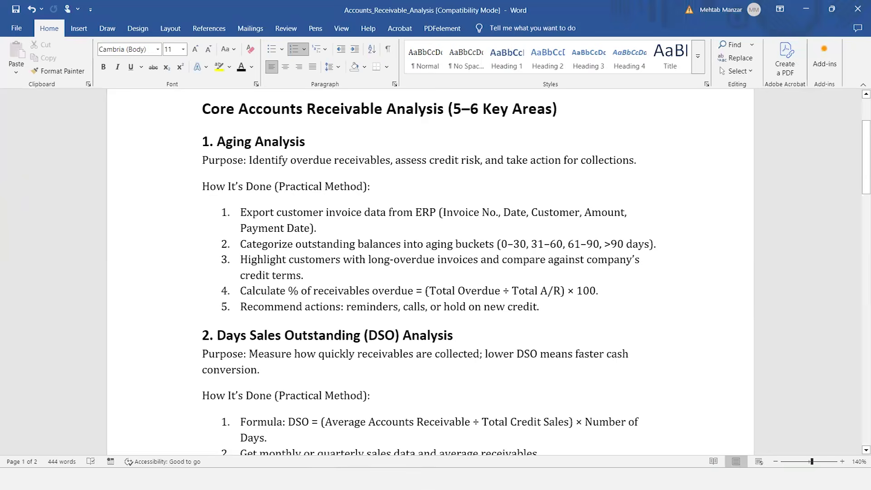
click(322, 479)
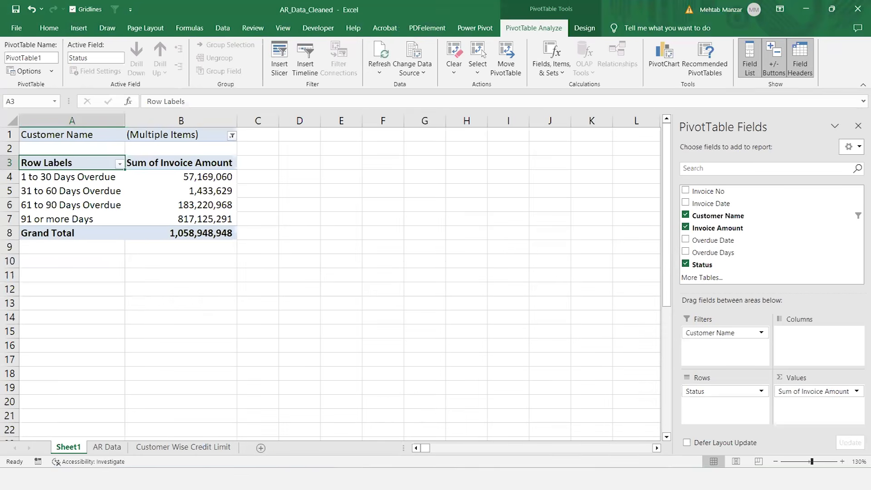
click(106, 447)
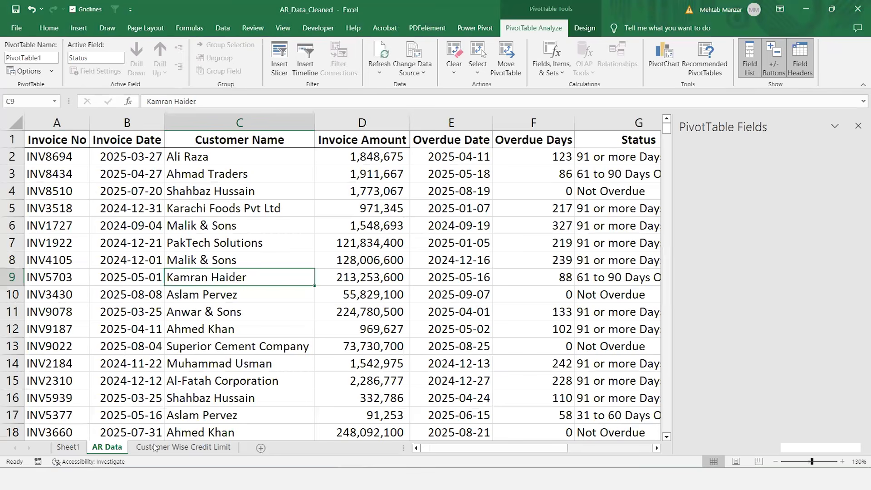